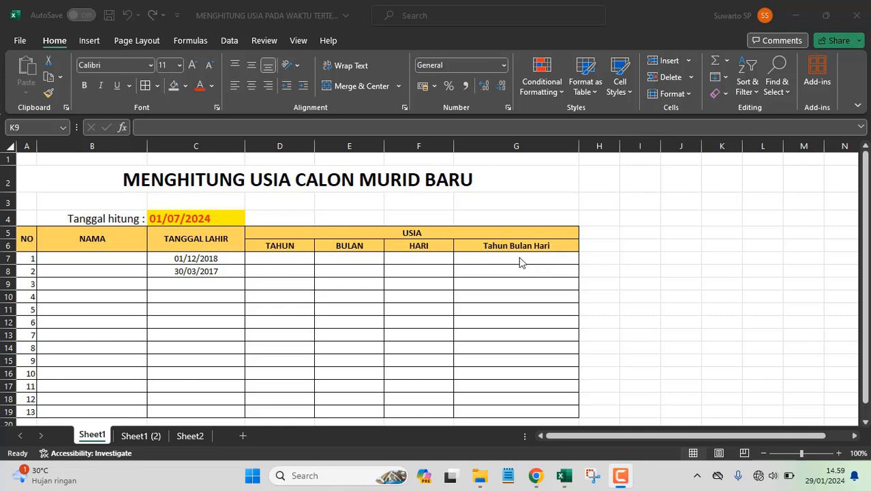
pyautogui.click(519, 261)
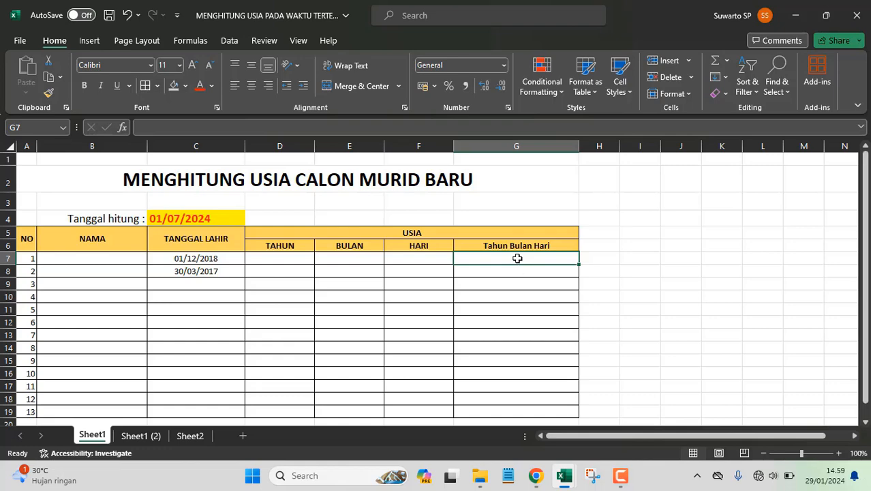
pyautogui.moveTo(517, 258); pyautogui.dragTo(515, 318)
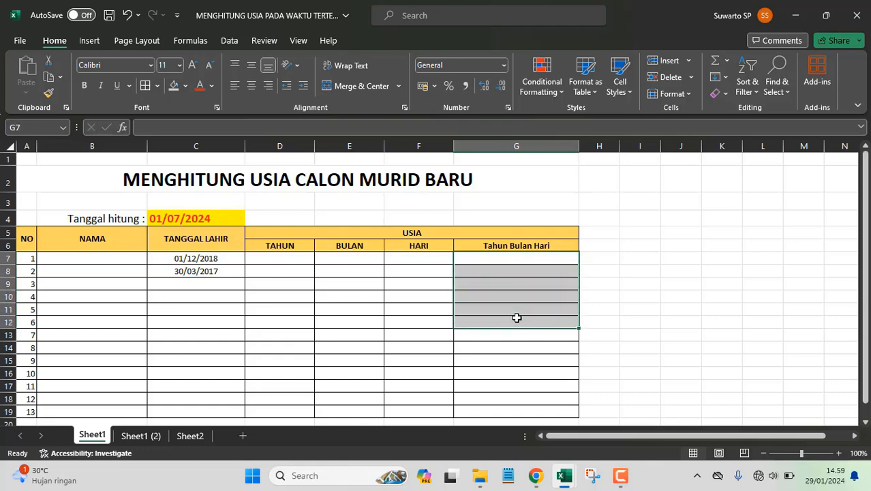
pyautogui.click(496, 260)
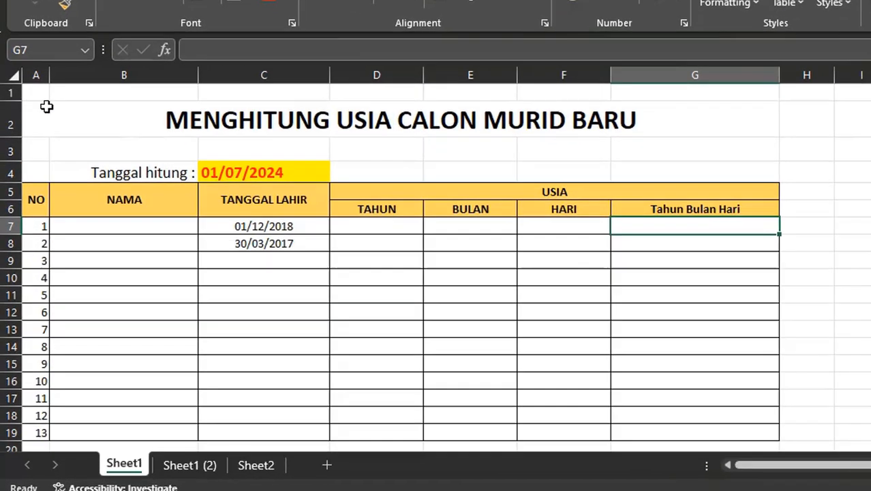
pyautogui.moveTo(36, 166); pyautogui.dragTo(399, 383)
pyautogui.moveTo(588, 397); pyautogui.dragTo(599, 397)
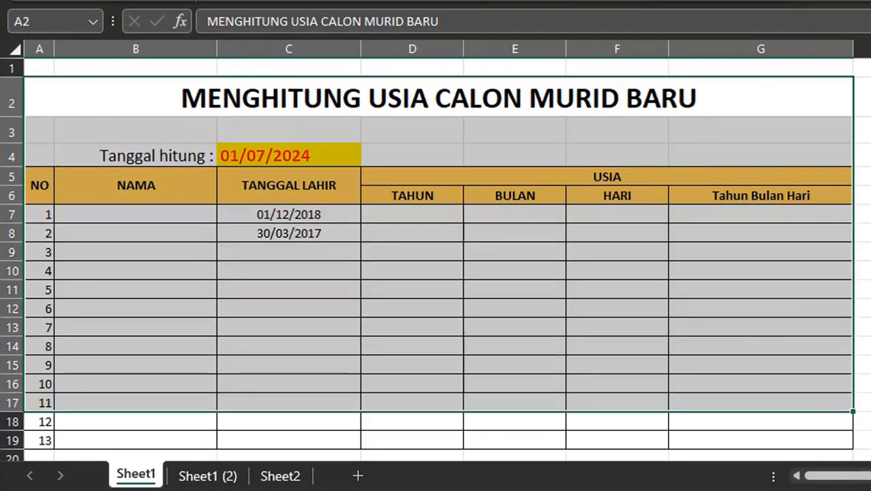
pyautogui.click(870, 270)
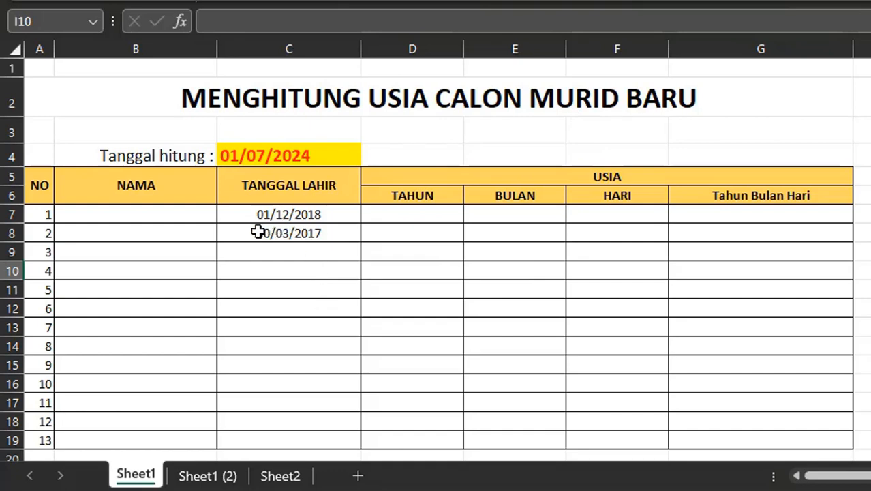
# - Enter MURID 1 as the first student's name in the NAMA column
pyautogui.click(148, 219)
pyautogui.write('murid 1')
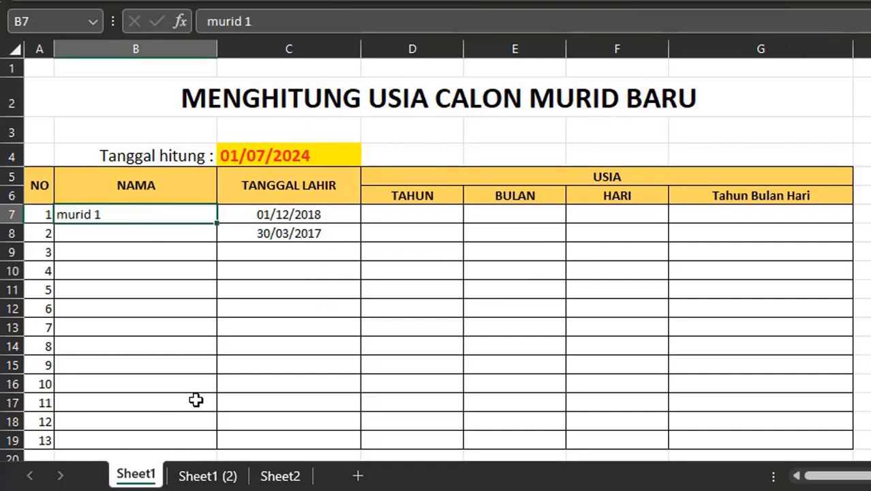
pyautogui.write('MUIR')
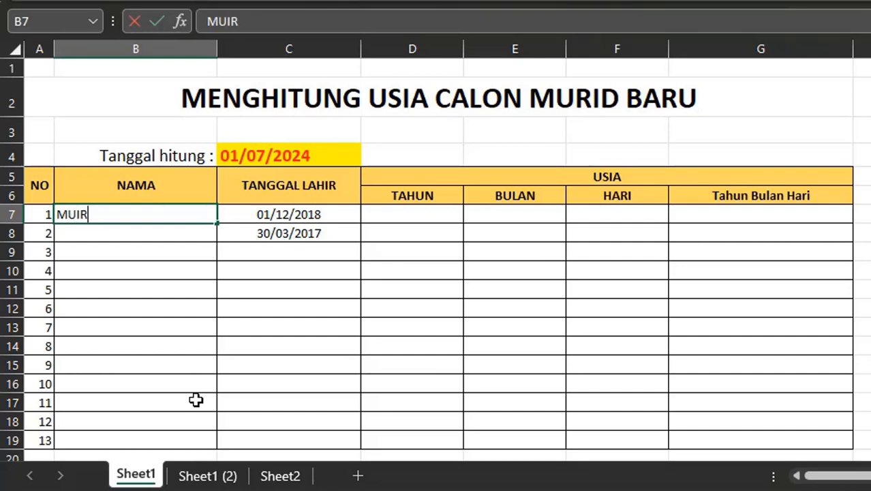
pyautogui.write('D')
pyautogui.press('BackSpace')
pyautogui.press('BackSpace')
pyautogui.write('RID 1')
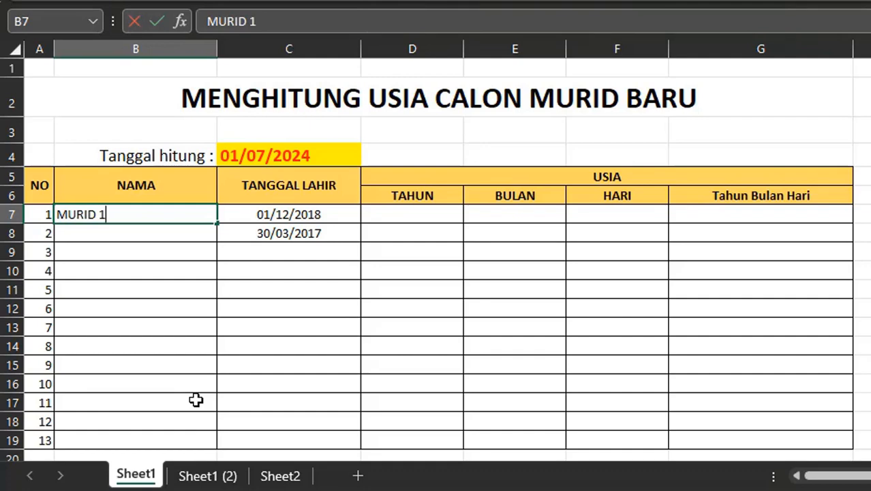
pyautogui.press('Right')
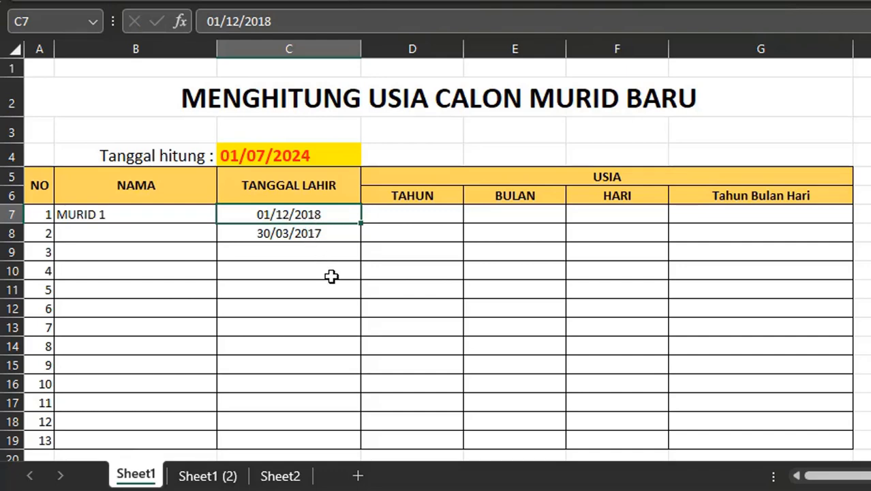
# - In the first student's TAHUN cell, enter =DATEDIF(C7;C4;"Y") to compute age in years from birth date to count date
pyautogui.click(406, 217)
pyautogui.click(503, 218)
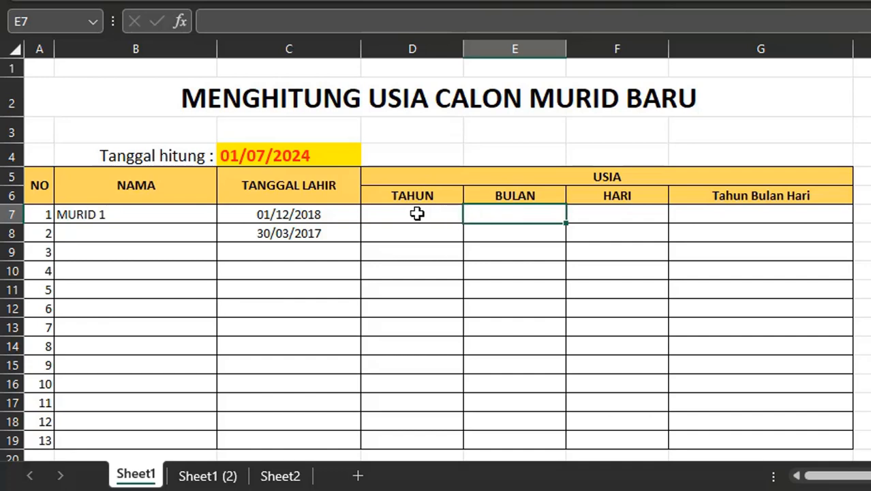
pyautogui.click(626, 209)
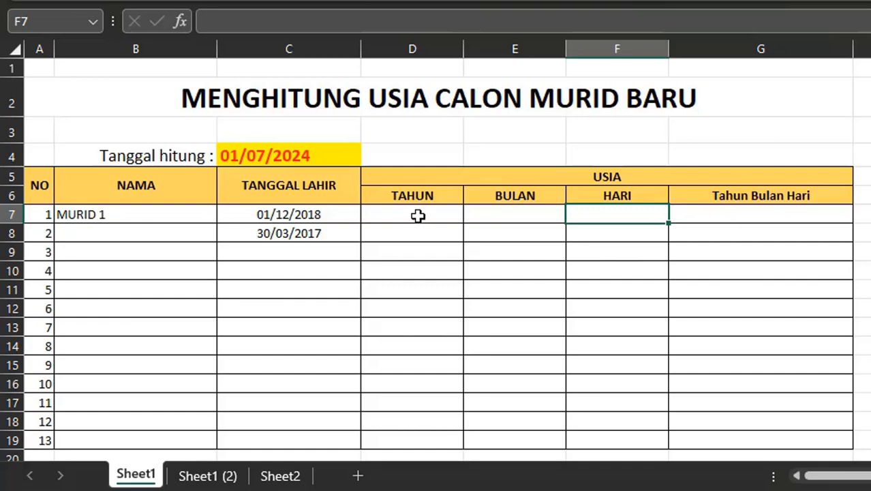
pyautogui.click(418, 215)
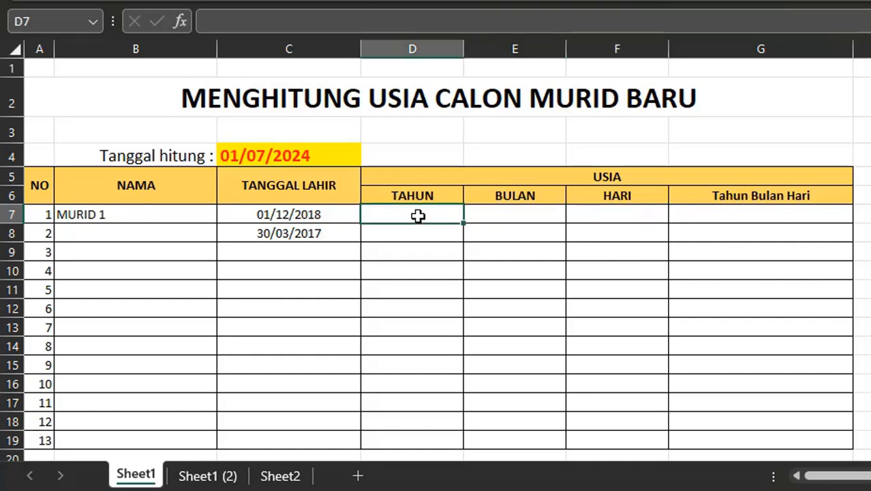
pyautogui.write('=')
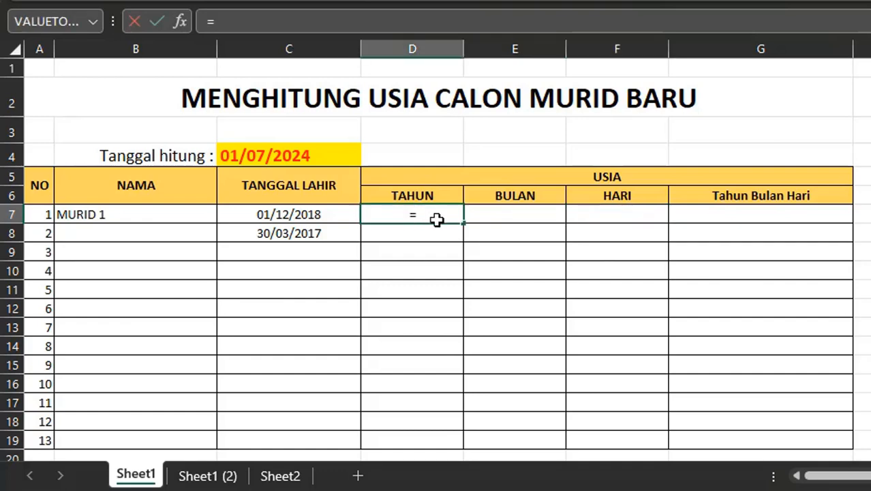
pyautogui.write('DATED')
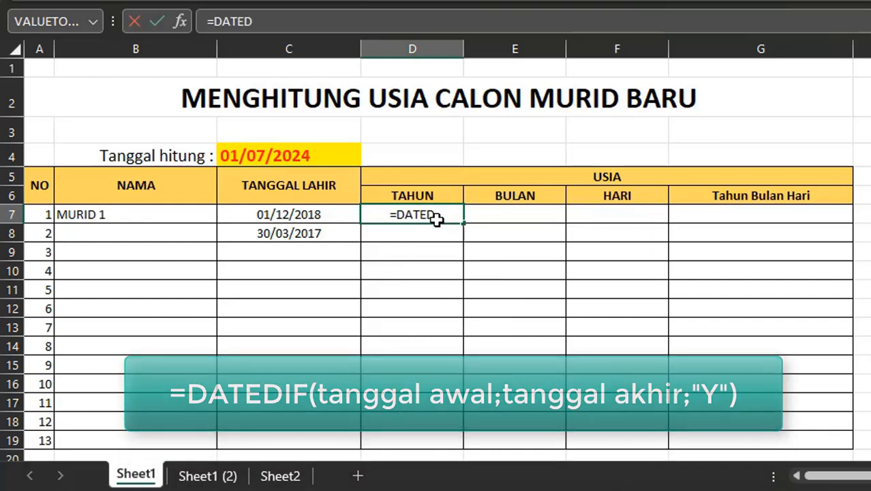
pyautogui.write('IF(')
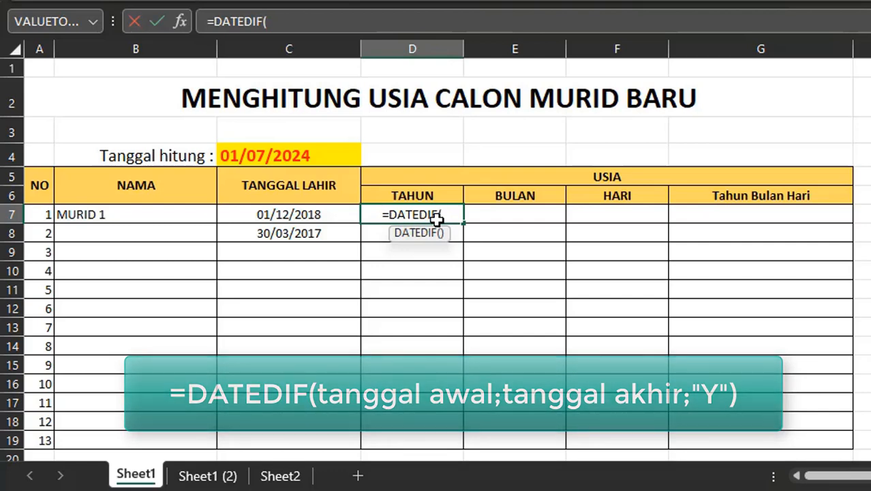
pyautogui.click(291, 213)
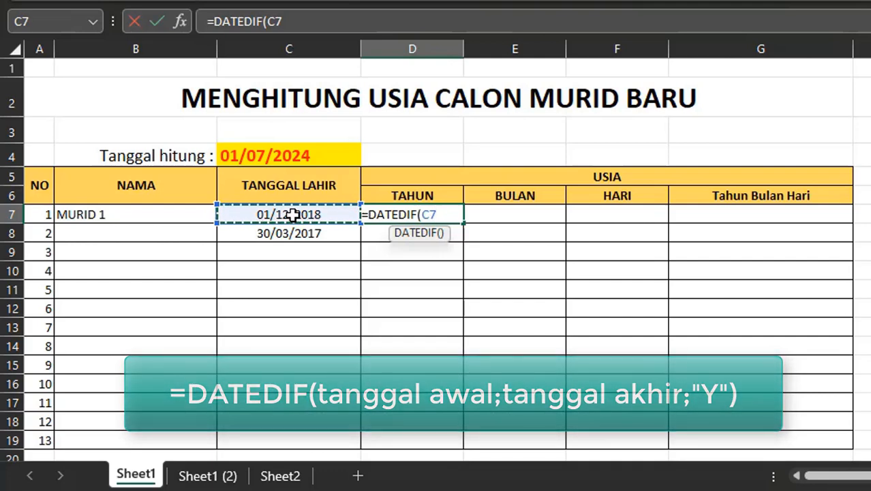
pyautogui.write(';')
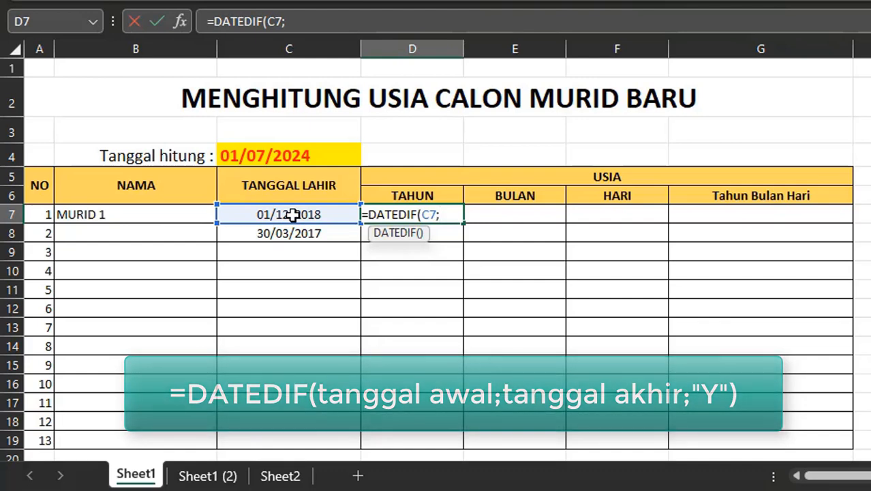
pyautogui.click(280, 155)
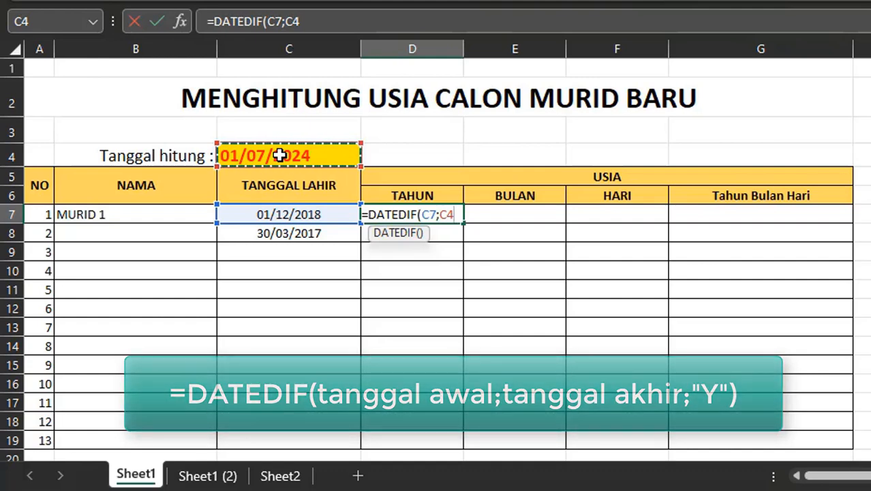
pyautogui.write(';')
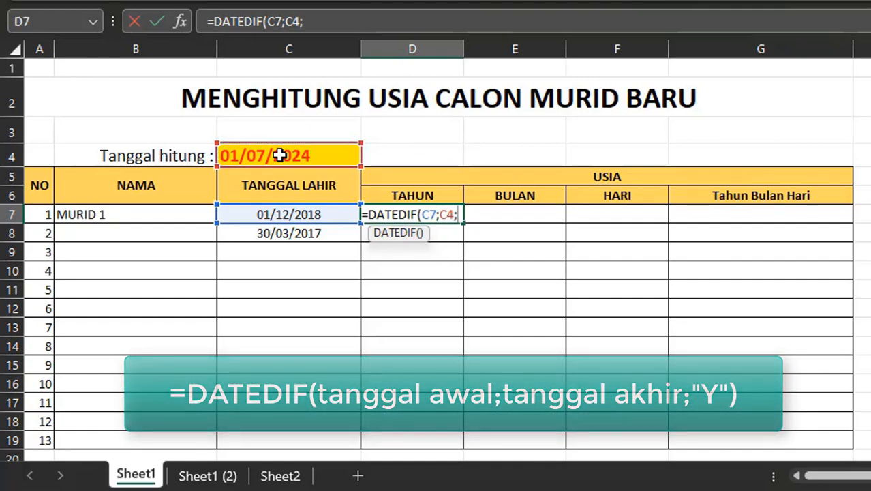
pyautogui.write('"')
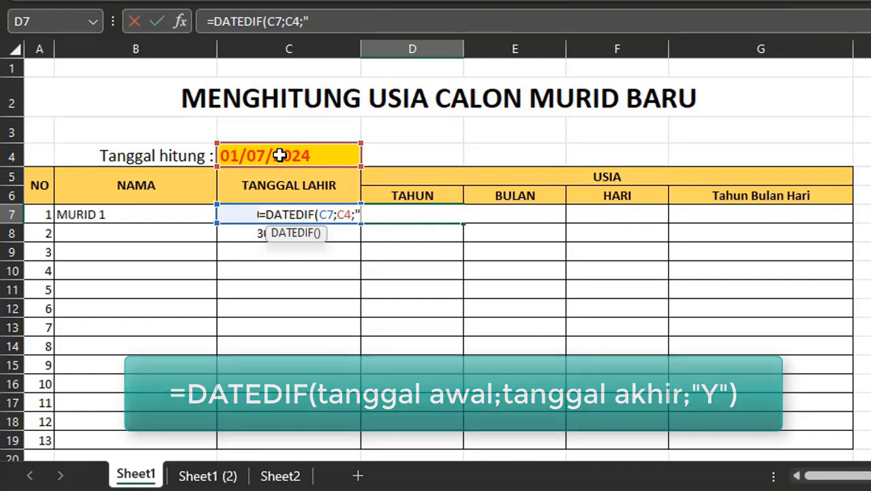
pyautogui.write('Y")')
pyautogui.press('Return')
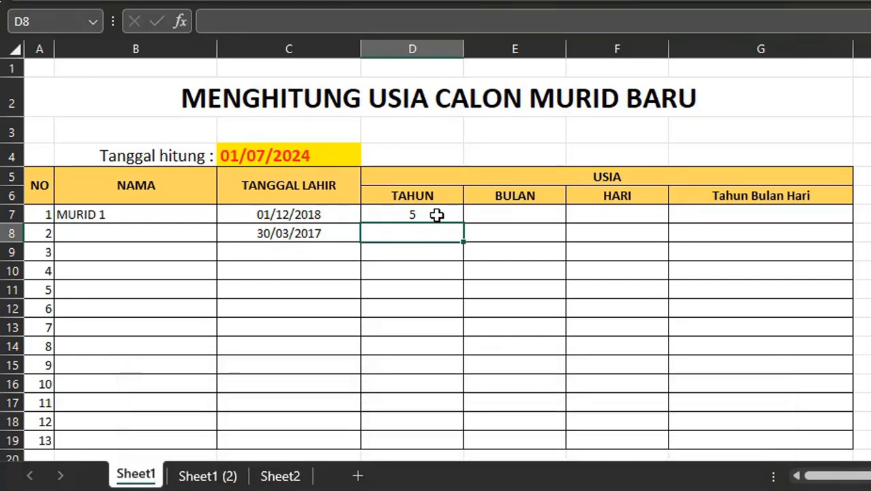
# - In the first student's BULAN cell, enter =DATEDIF(C7;C4;"YM") to compute the remaining months
pyautogui.click(435, 215)
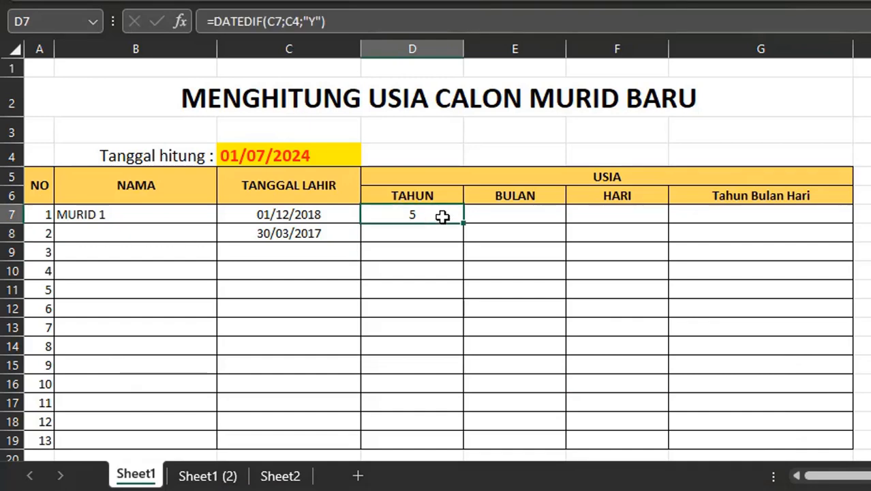
pyautogui.click(518, 216)
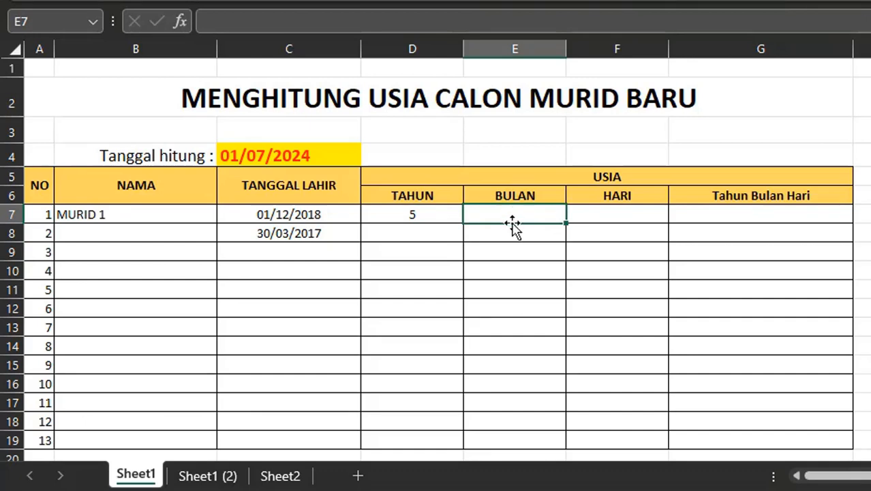
pyautogui.write('=')
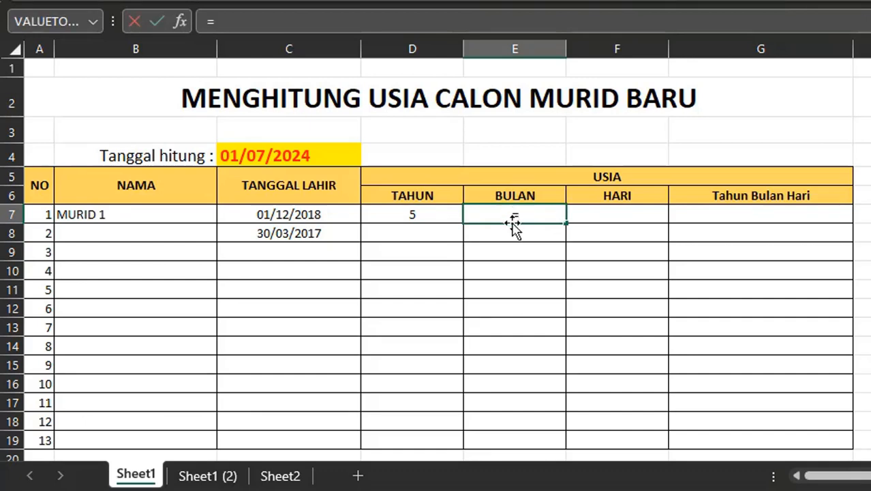
pyautogui.write('DATEDIF')
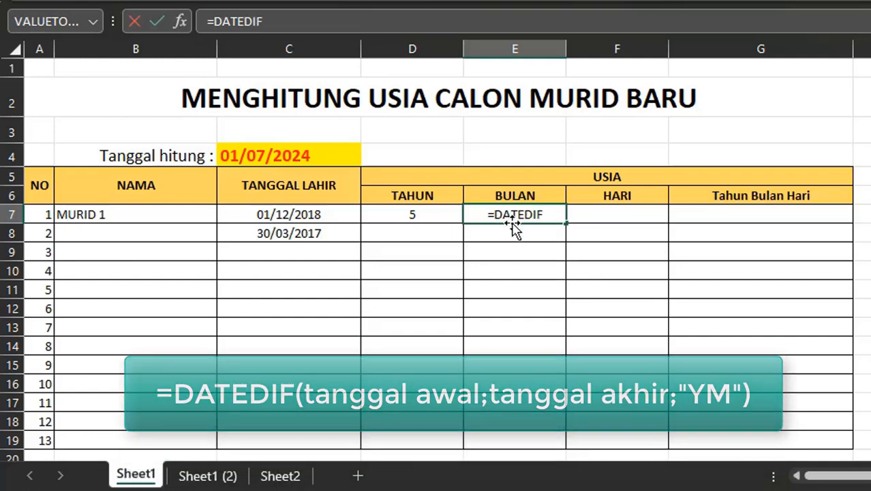
pyautogui.write('(')
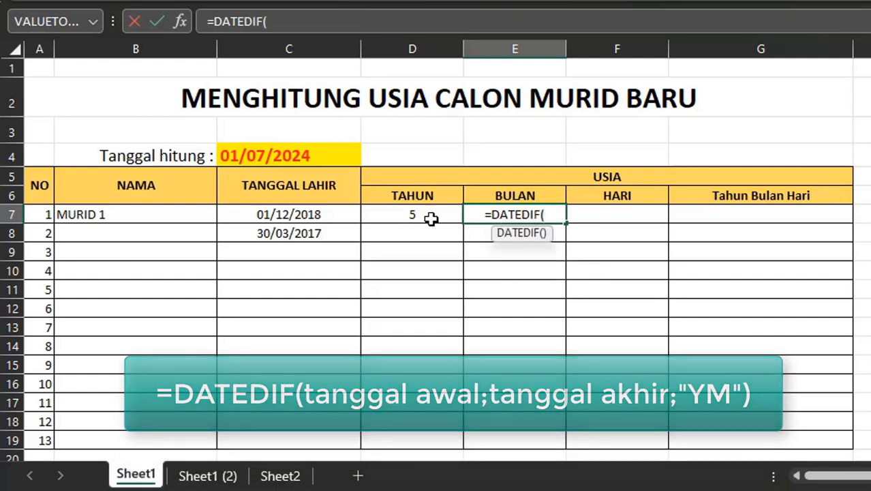
pyautogui.click(293, 215)
pyautogui.write(';')
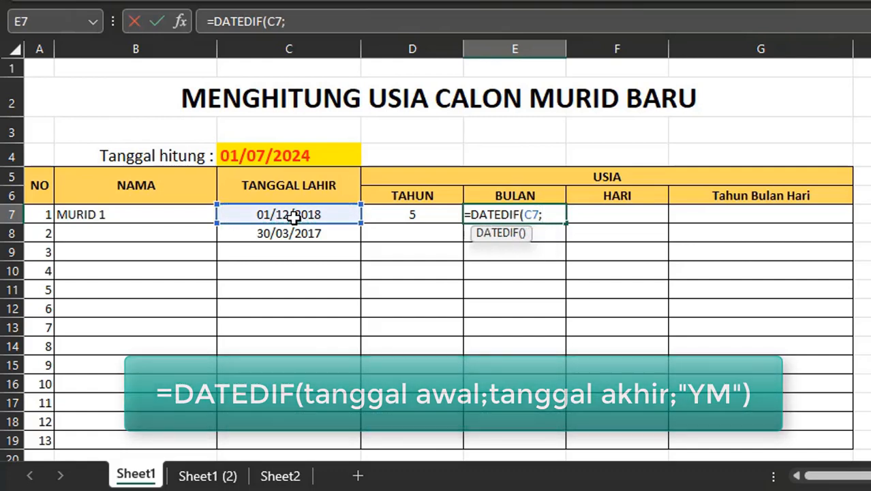
pyautogui.click(275, 156)
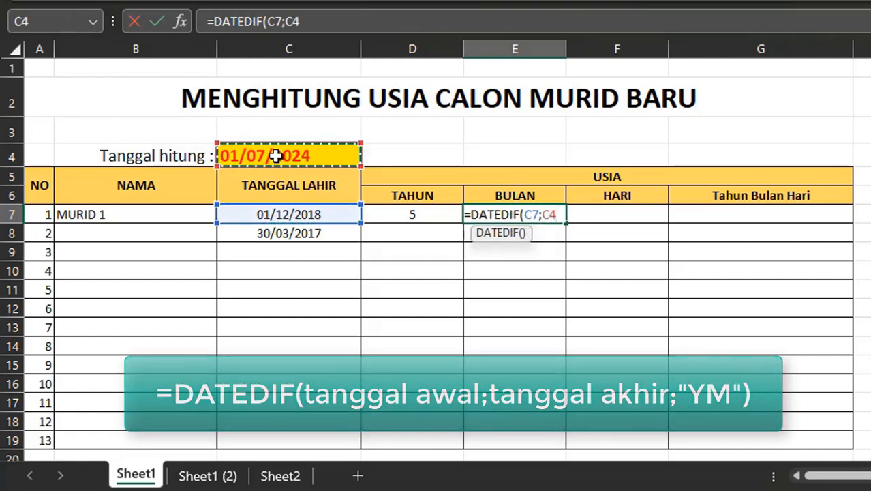
pyautogui.write(';')
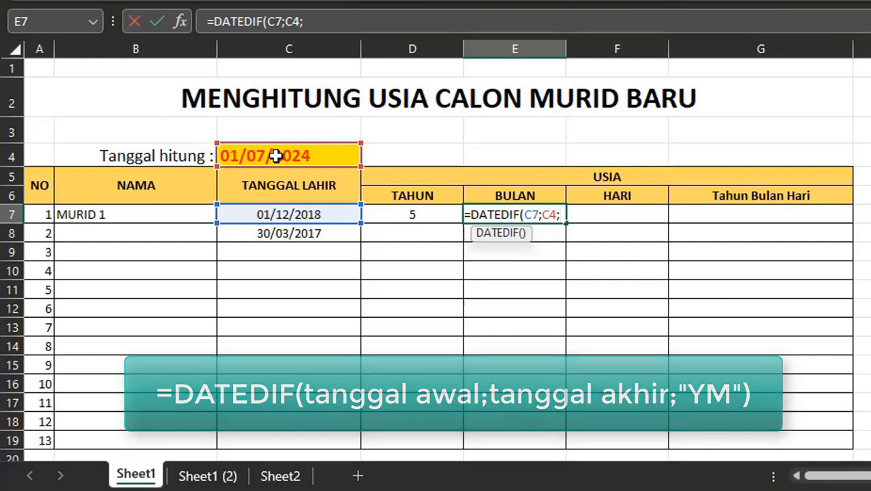
pyautogui.write('"')
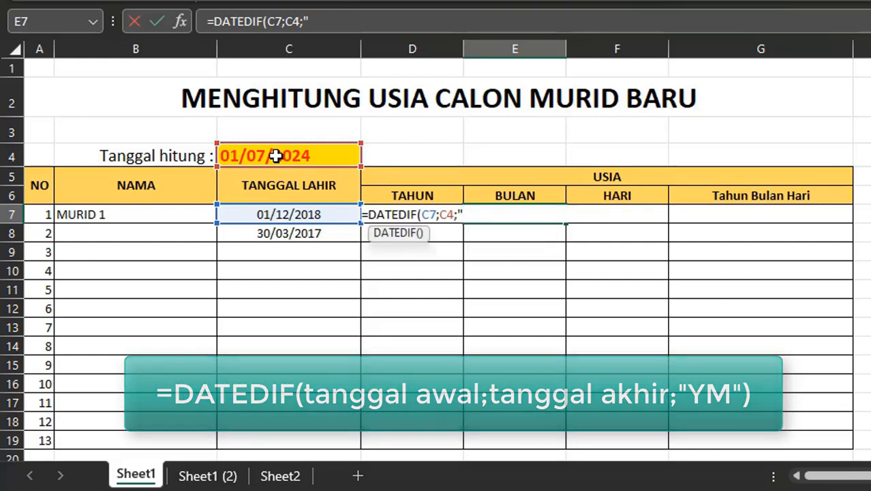
pyautogui.write('YM")')
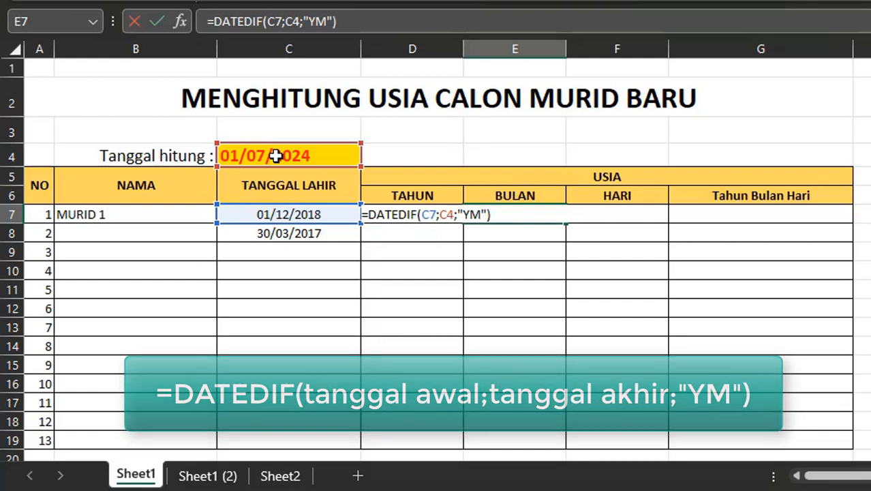
pyautogui.press('Return')
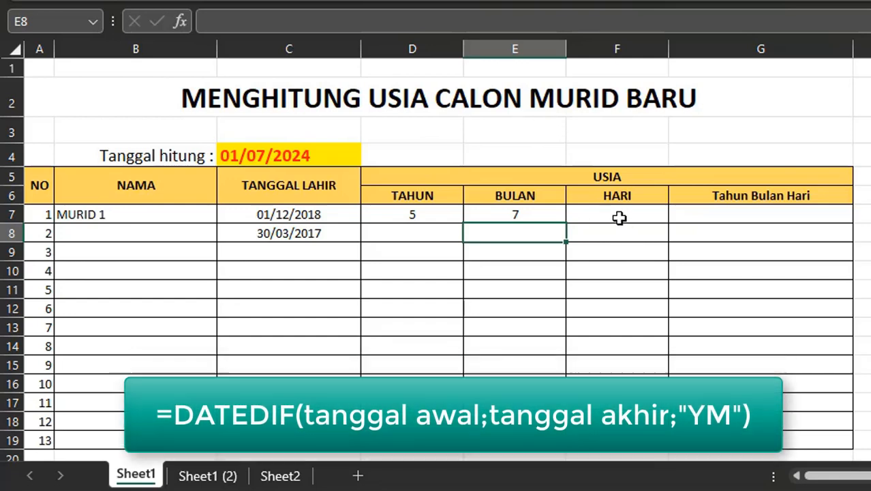
# - In the first student's HARI cell, enter =DATEDIF(C7;C4;"MD") to compute the remaining days
pyautogui.click(618, 216)
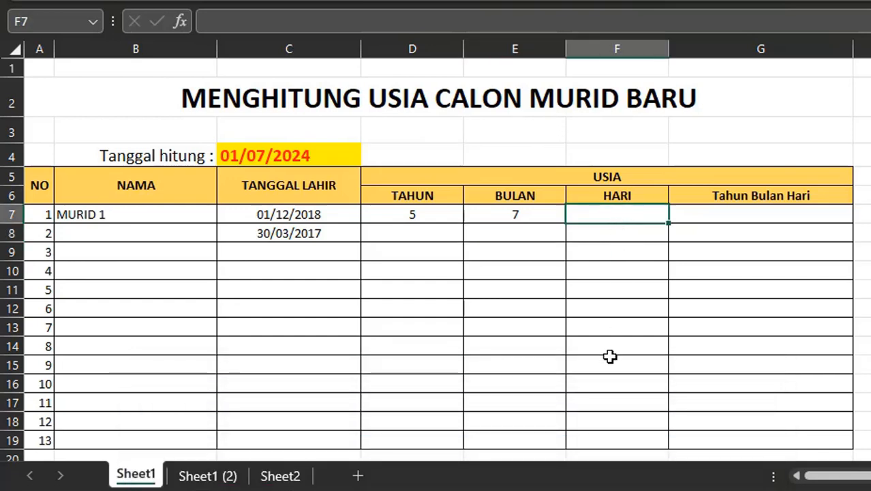
pyautogui.write('=')
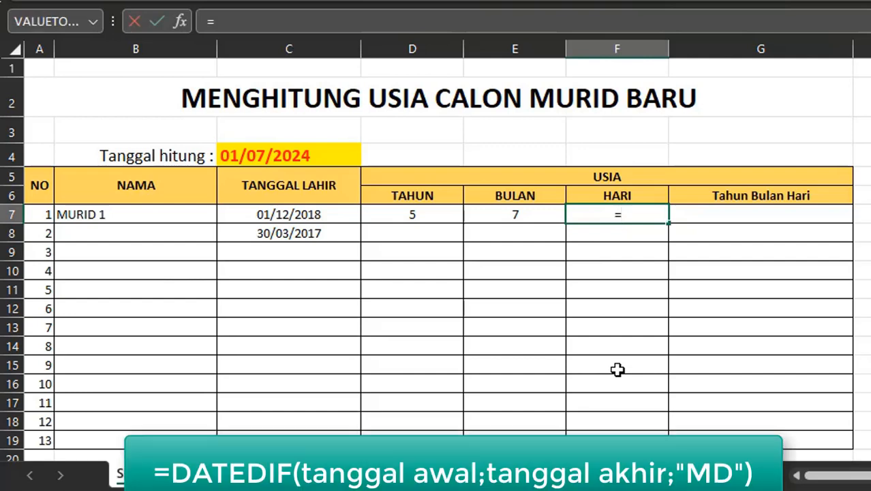
pyautogui.write('DATEDIF(')
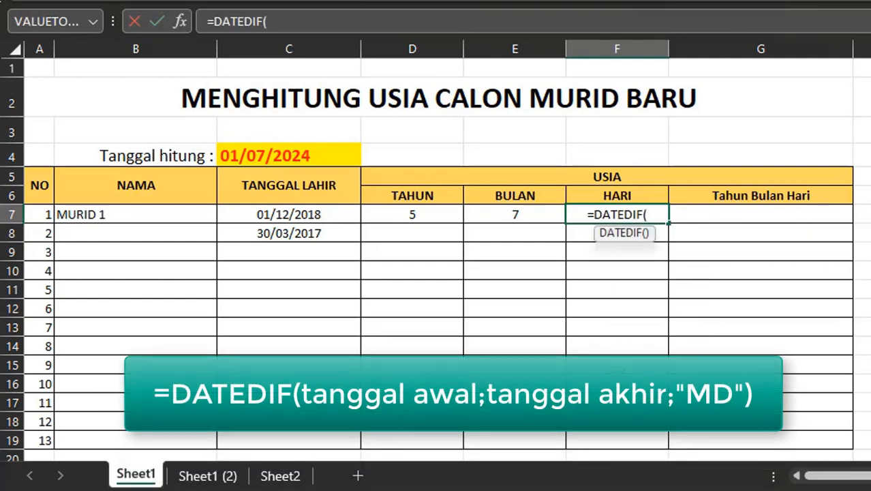
pyautogui.click(298, 222)
pyautogui.write(';')
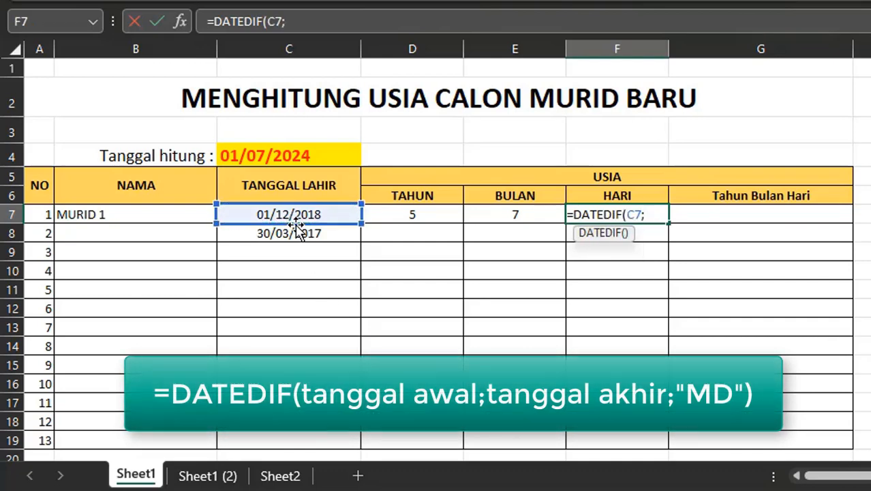
pyautogui.click(255, 156)
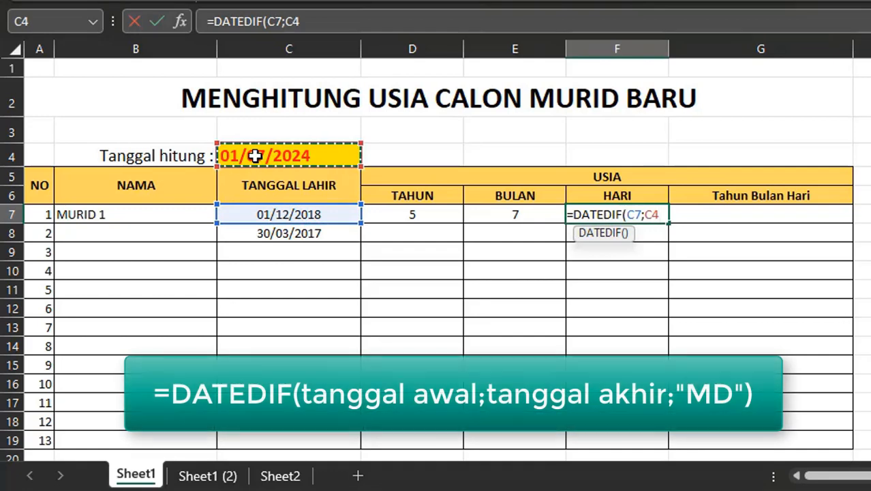
pyautogui.write(';')
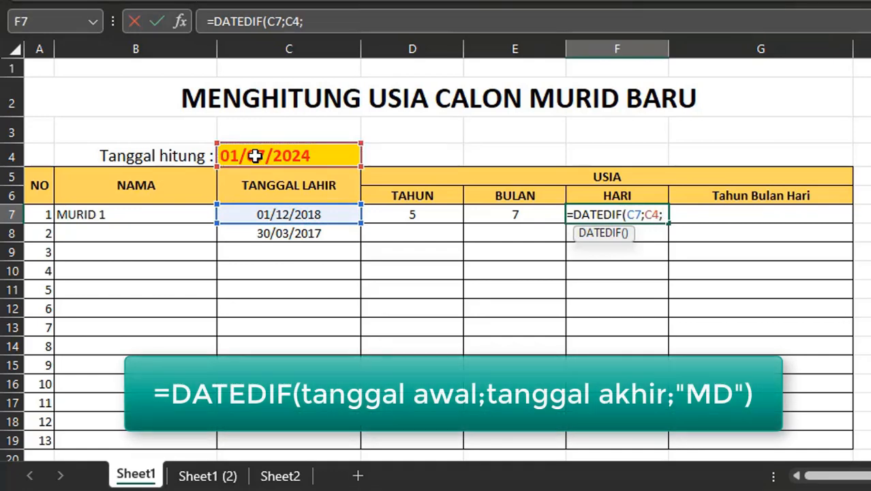
pyautogui.write('"')
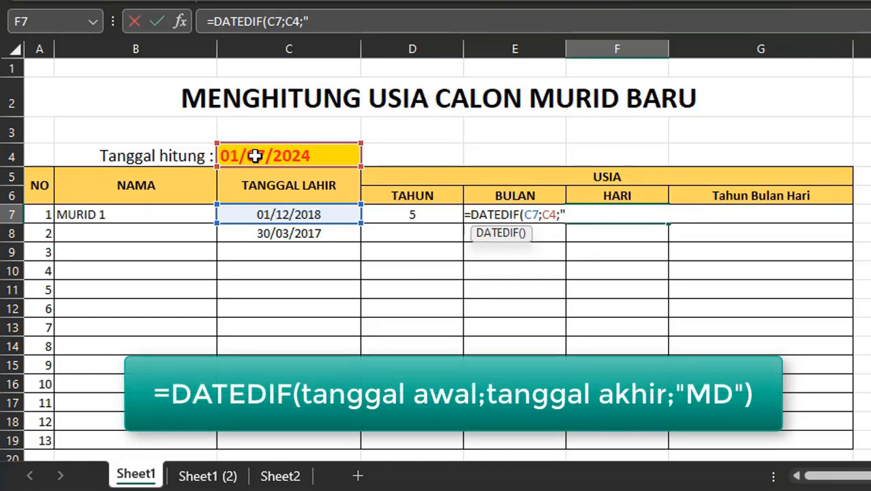
pyautogui.write('MD')
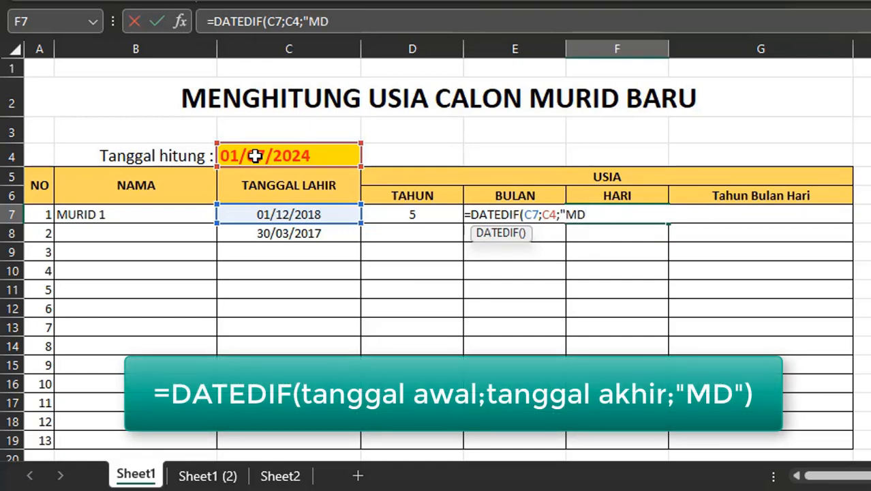
pyautogui.write('")')
pyautogui.press('Return')
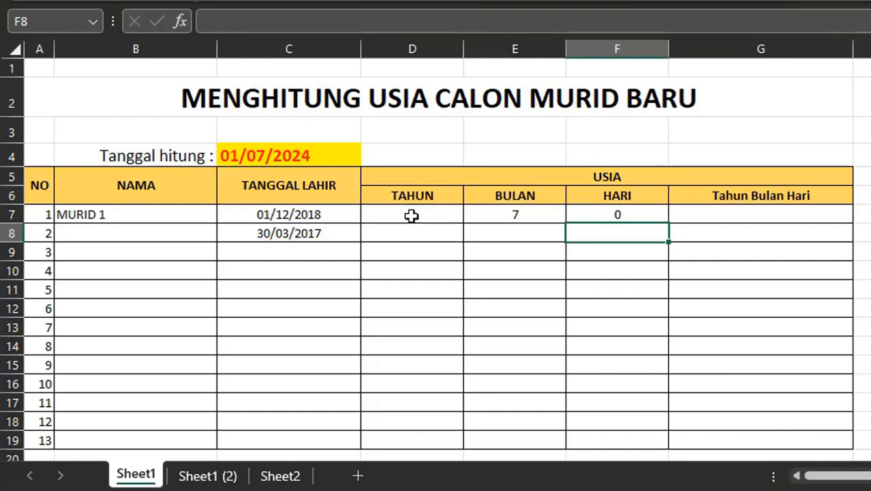
# - Widen the Tahun Bulan Hari column G
pyautogui.click(520, 214)
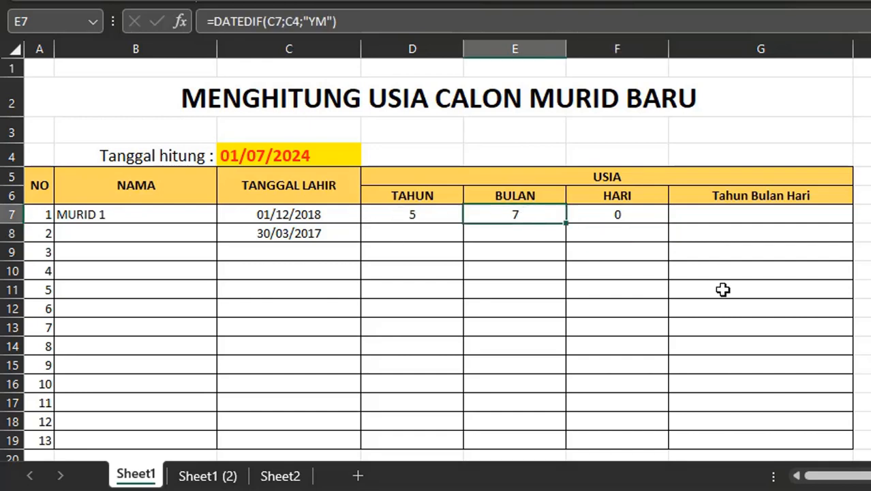
pyautogui.moveTo(853, 49); pyautogui.dragTo(870, 66)
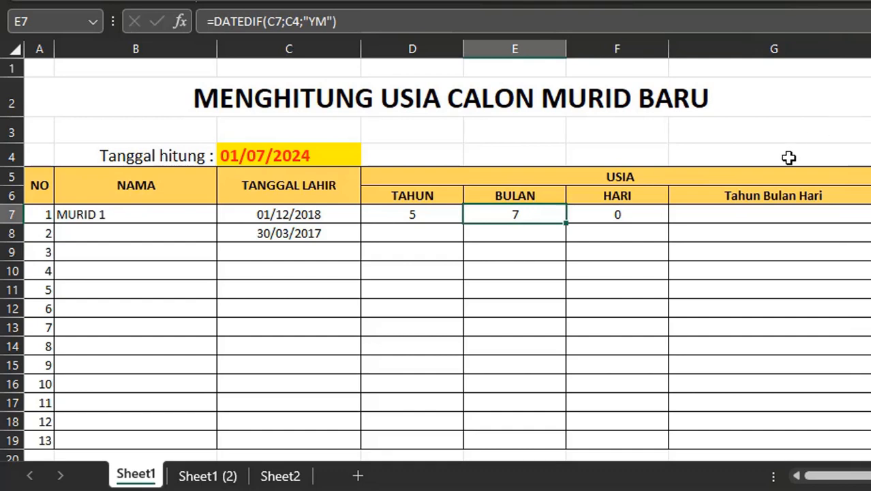
# - In the first student's Tahun Bulan Hari cell, start a formula with =DATEDIF(C7;C4;"Y")
pyautogui.click(701, 215)
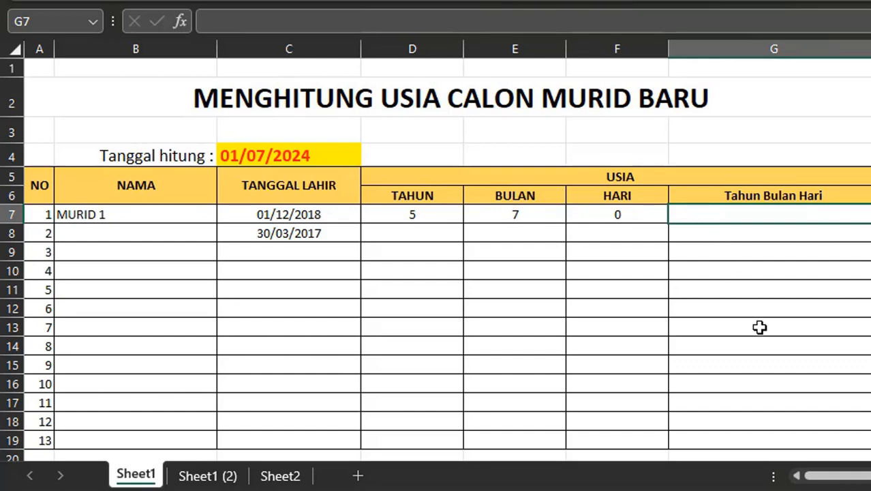
pyautogui.write('=')
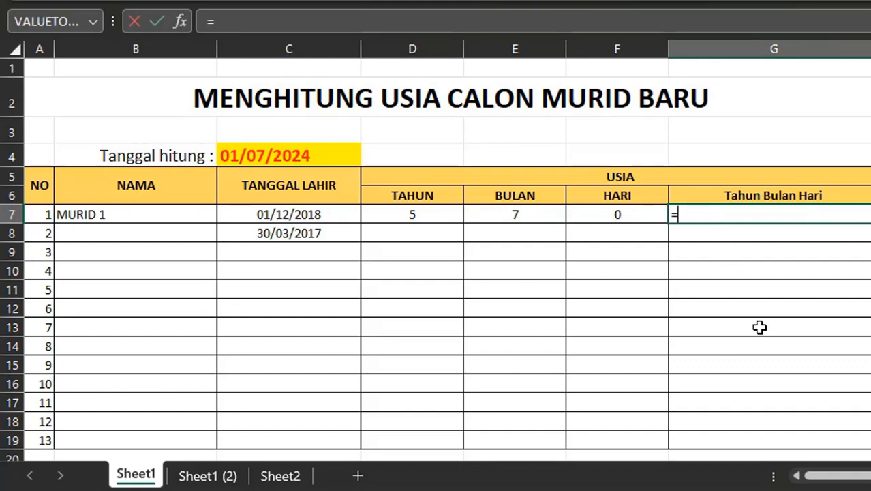
pyautogui.write('DATED')
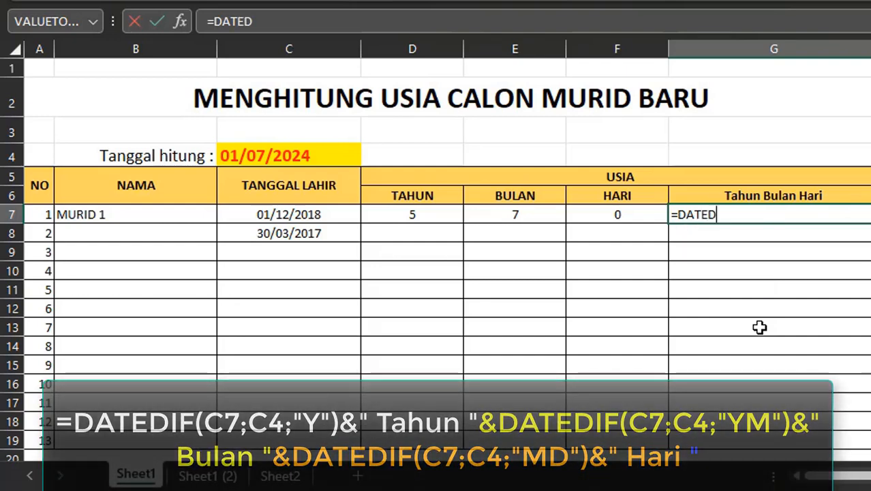
pyautogui.write('IF(')
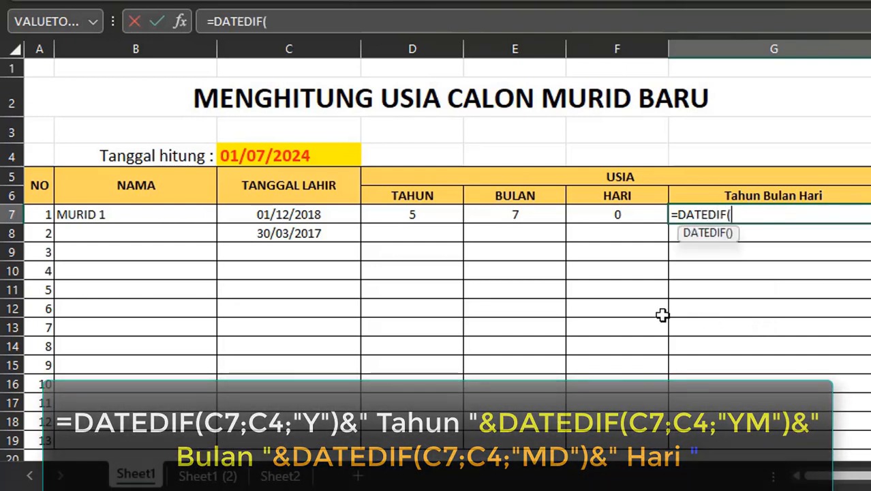
pyautogui.click(310, 216)
pyautogui.write(';')
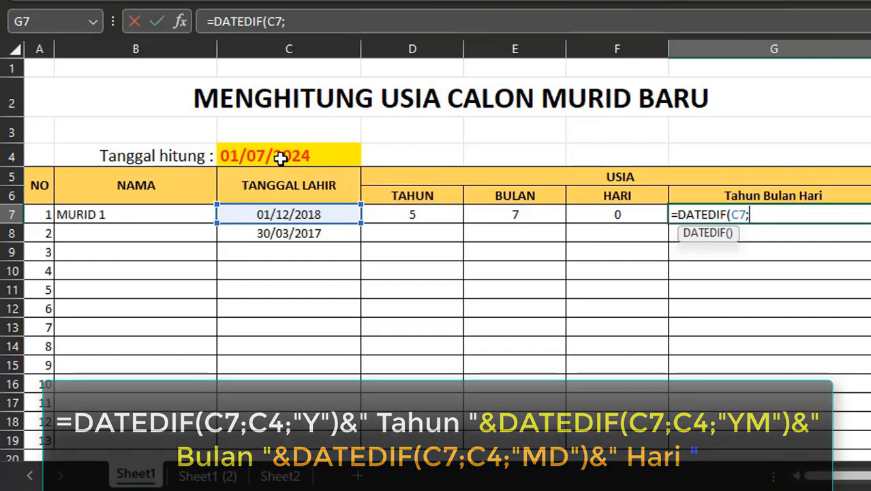
pyautogui.click(281, 158)
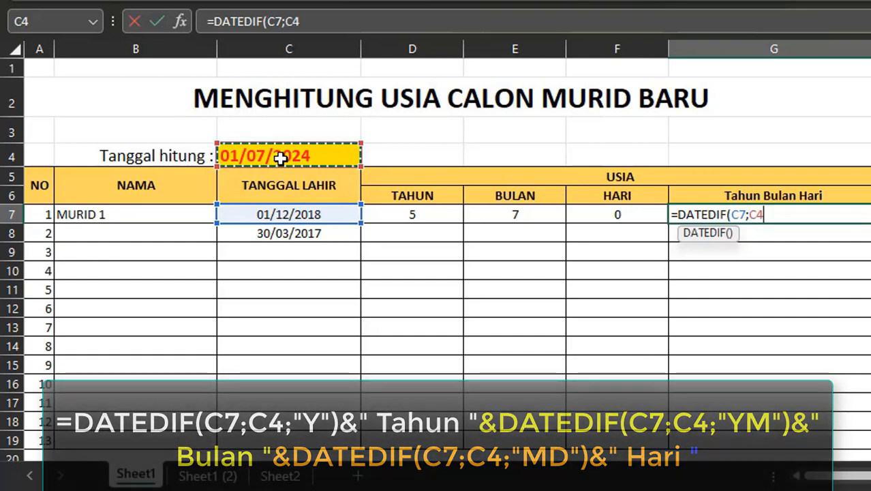
pyautogui.write(';"')
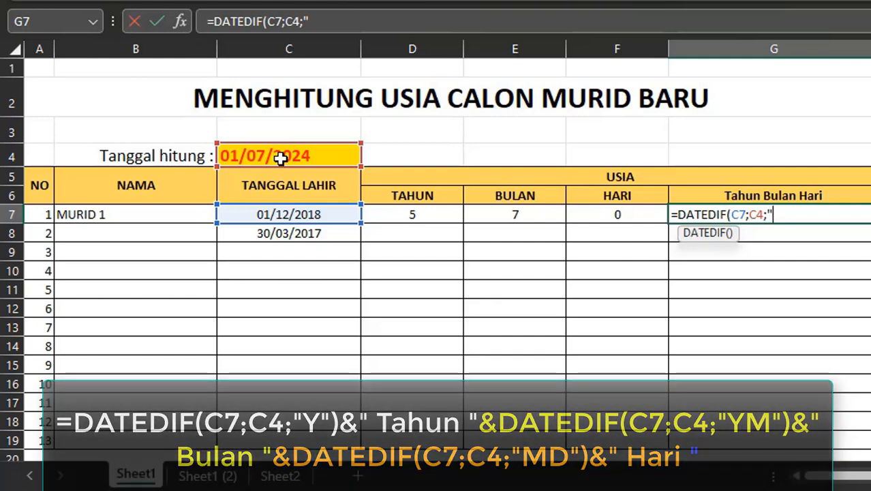
pyautogui.write('Y"')
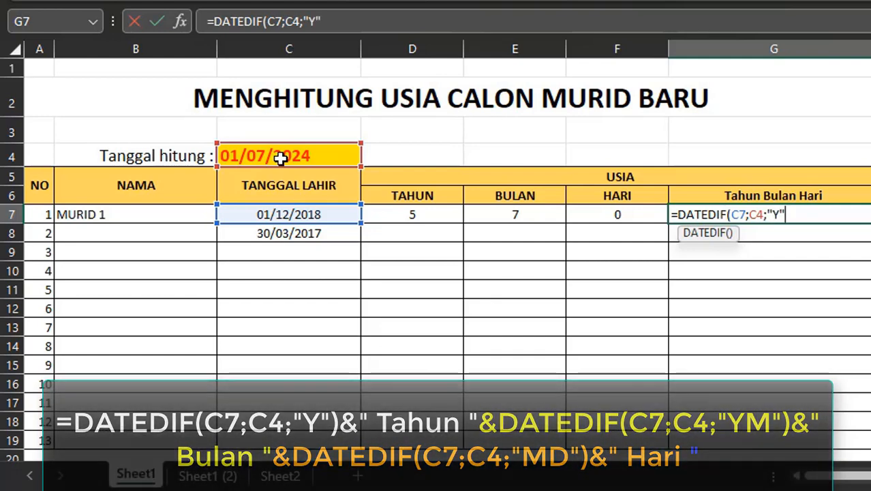
pyautogui.write(')')
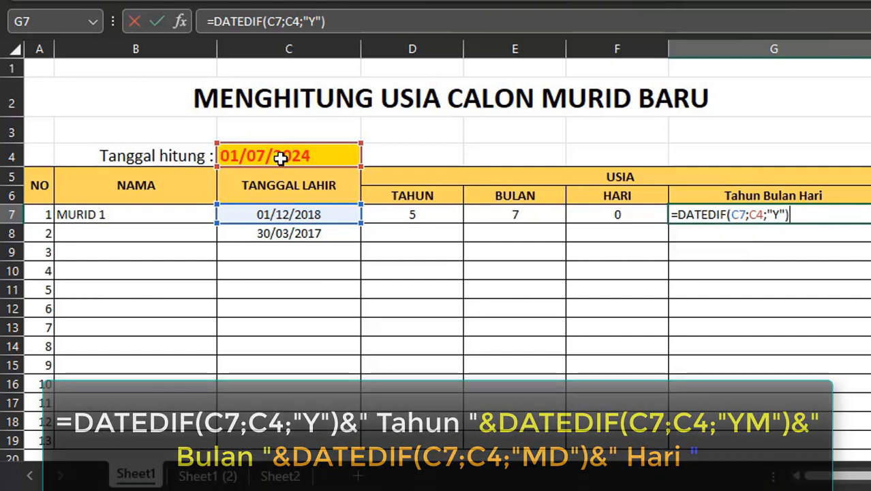
pyautogui.write('&')
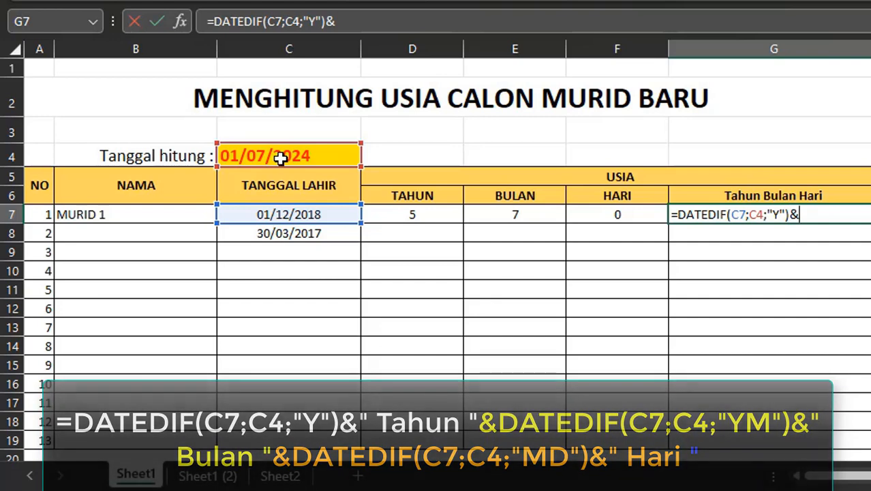
pyautogui.write('"')
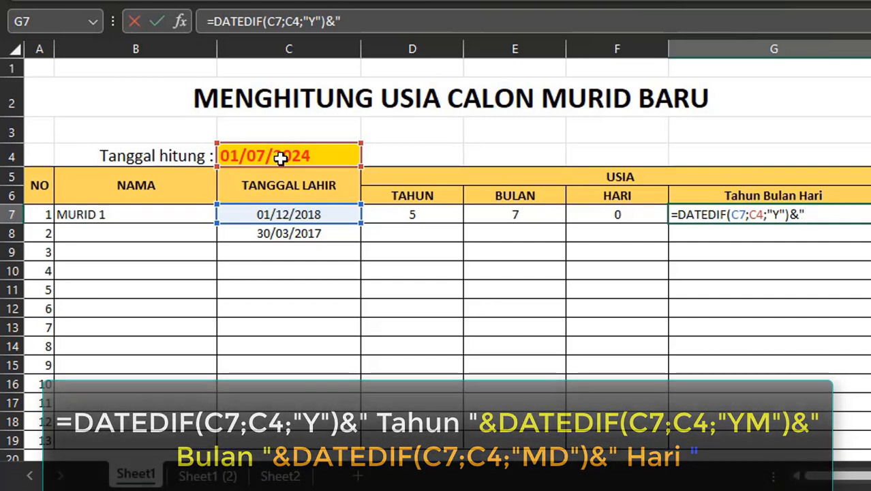
pyautogui.write(' Tahun')
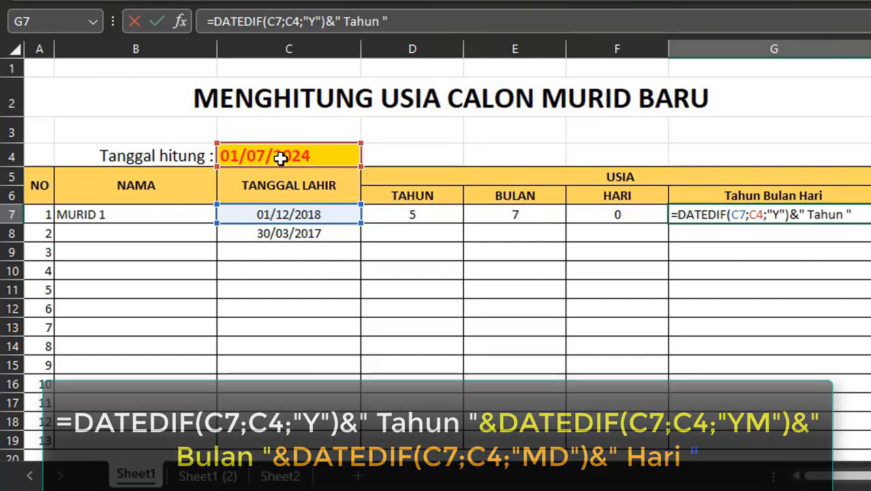
pyautogui.write(' "&')
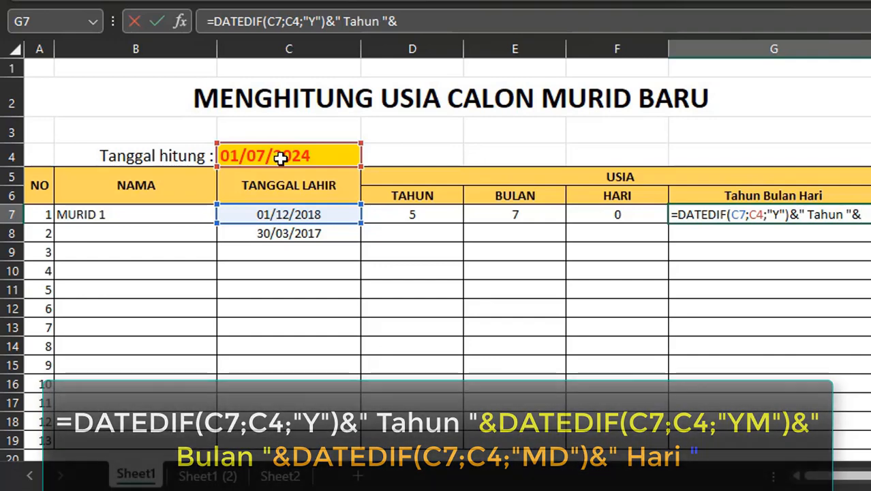
pyautogui.write('DATEDIF')
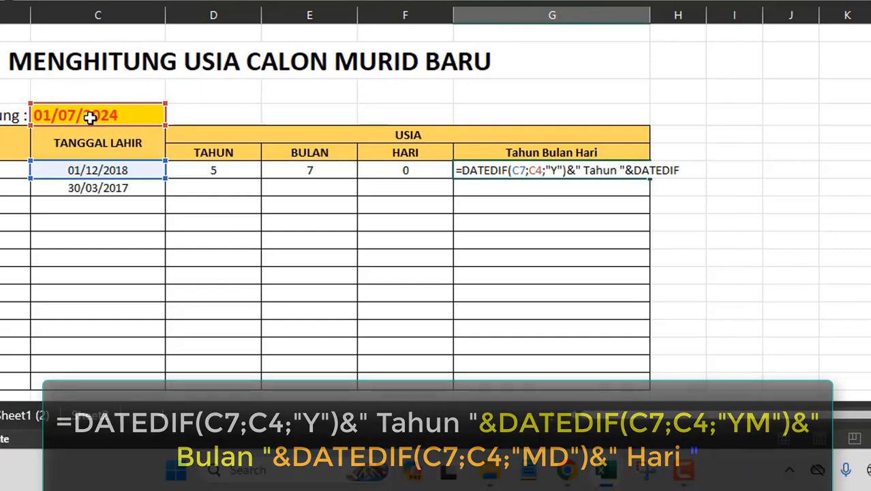
pyautogui.write('(')
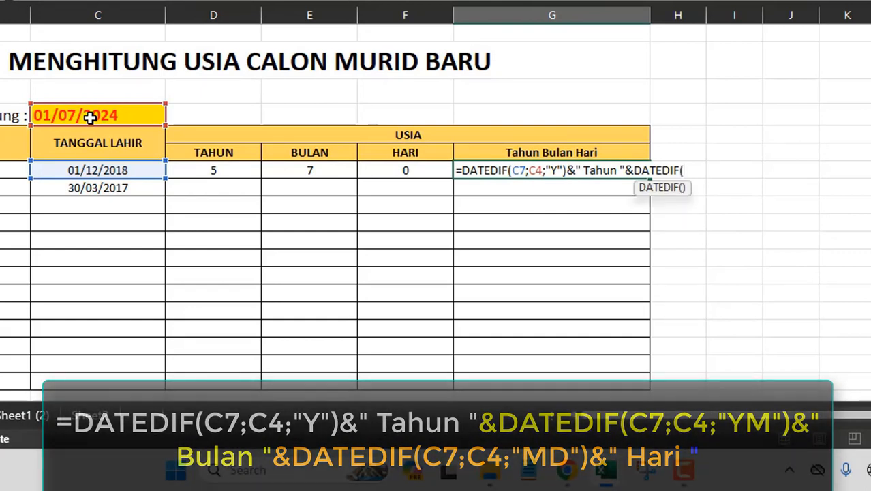
# - Extend the combined age formula with &" Tahun "&DATEDIF(C7;C4;"YM")&
pyautogui.click(117, 172)
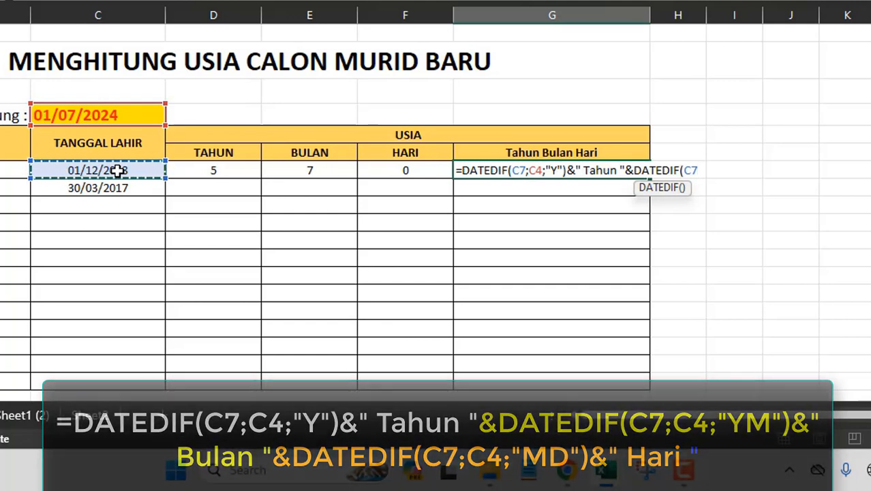
pyautogui.write(';')
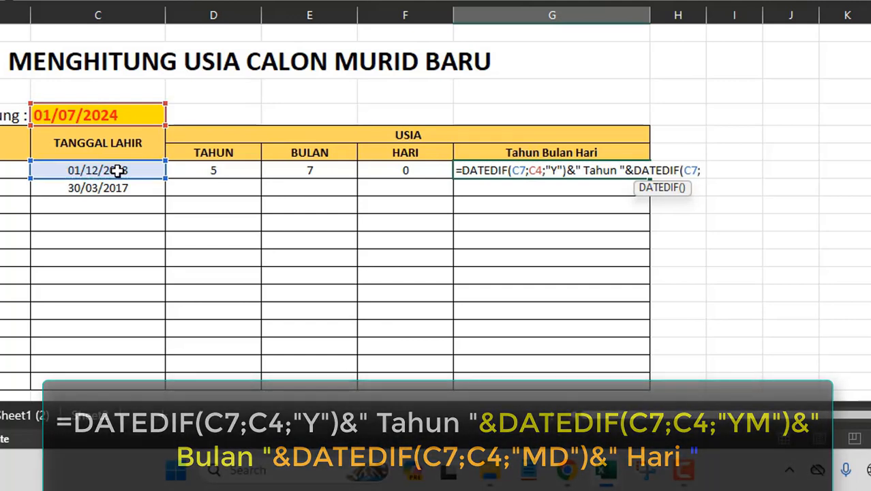
pyautogui.click(109, 116)
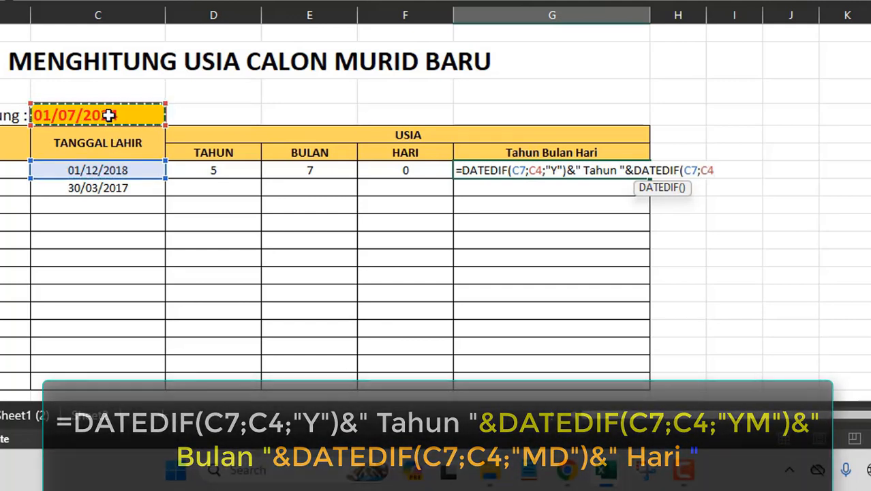
pyautogui.write(';')
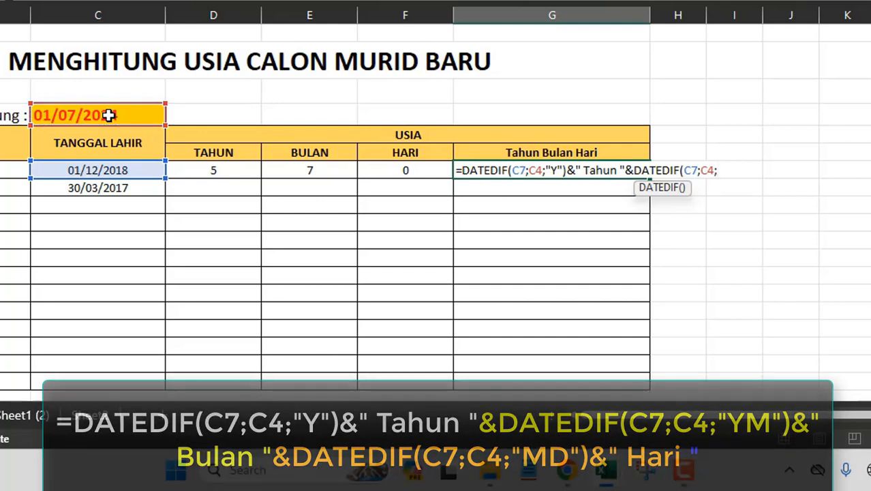
pyautogui.write('"YM')
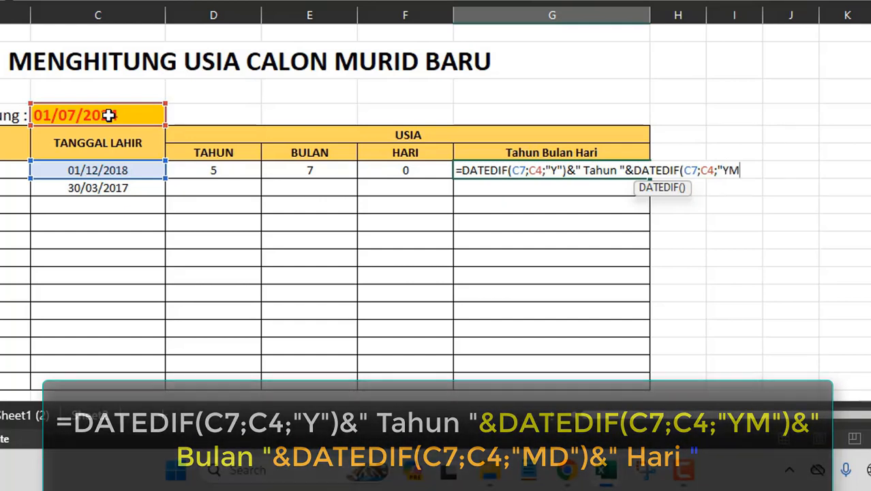
pyautogui.write('")&')
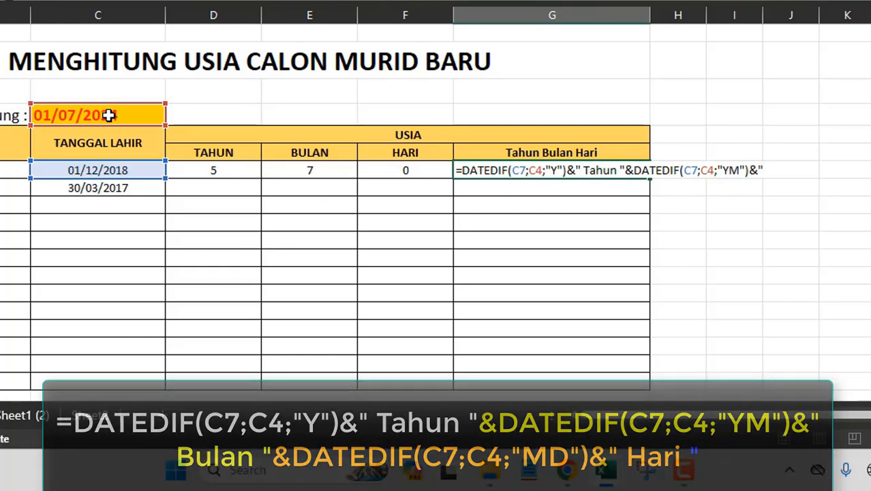
# - Continue the combined age formula with " Bulan "& and begin another DATEDIF function
pyautogui.write('" b')
pyautogui.press('BackSpace')
pyautogui.press('BackSpace')
pyautogui.press('BackSpace')
pyautogui.write('Bulan')
pyautogui.write(' "&')
pyautogui.write('DATED')
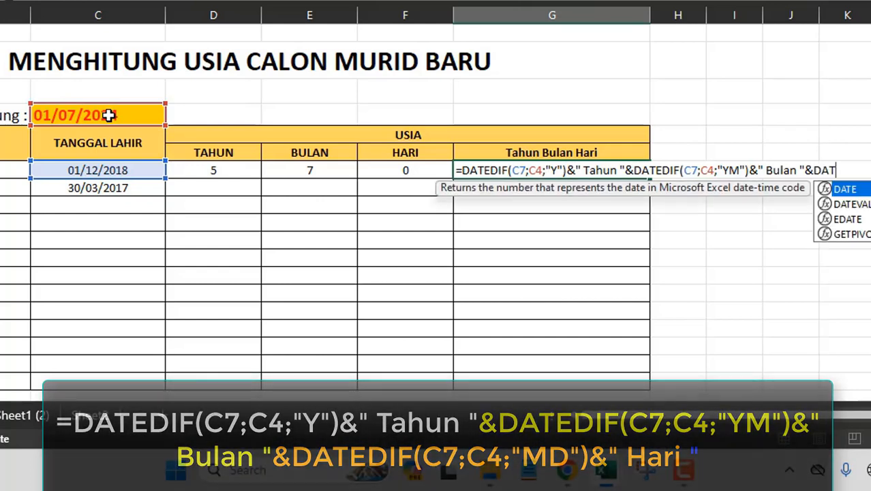
pyautogui.write('IF(')
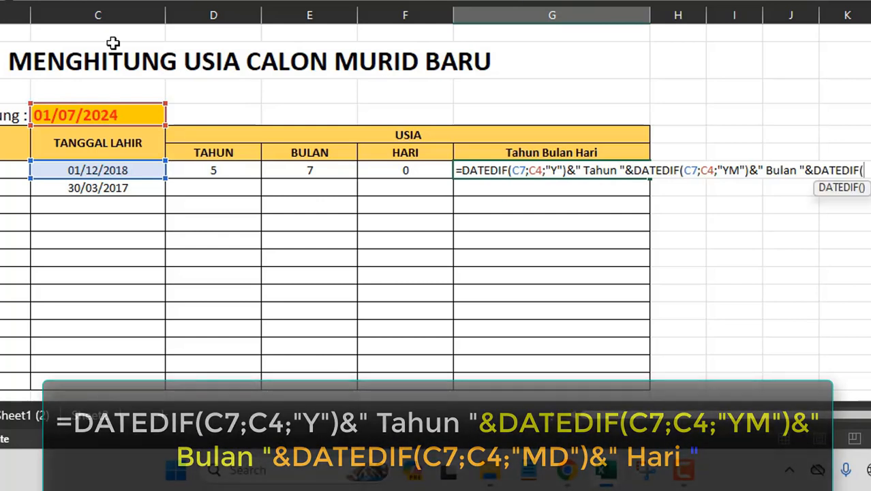
# - Finish the combined formula with DATEDIF(C7;C4;"MD")&" Hari " and confirm it
pyautogui.click(87, 171)
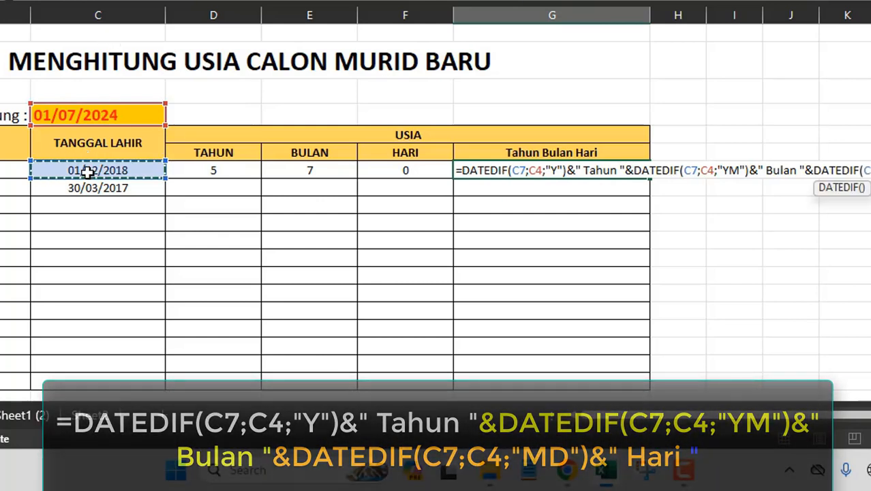
pyautogui.write(';')
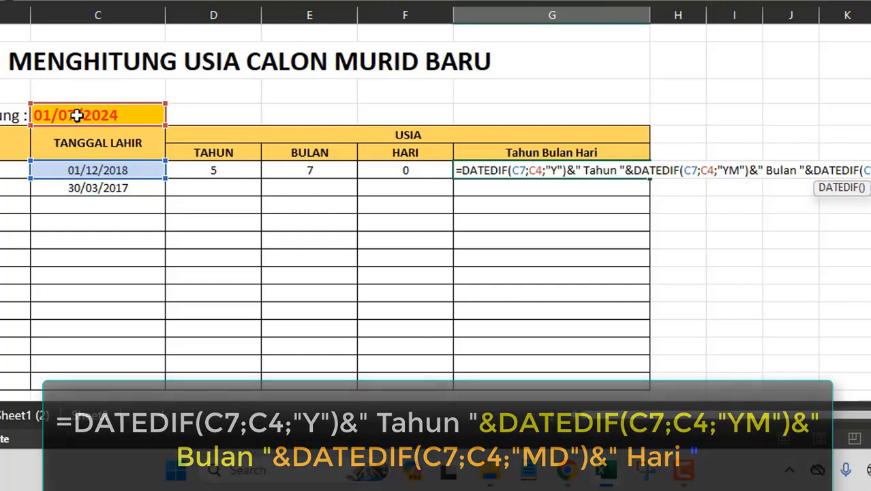
pyautogui.click(77, 115)
pyautogui.write(')')
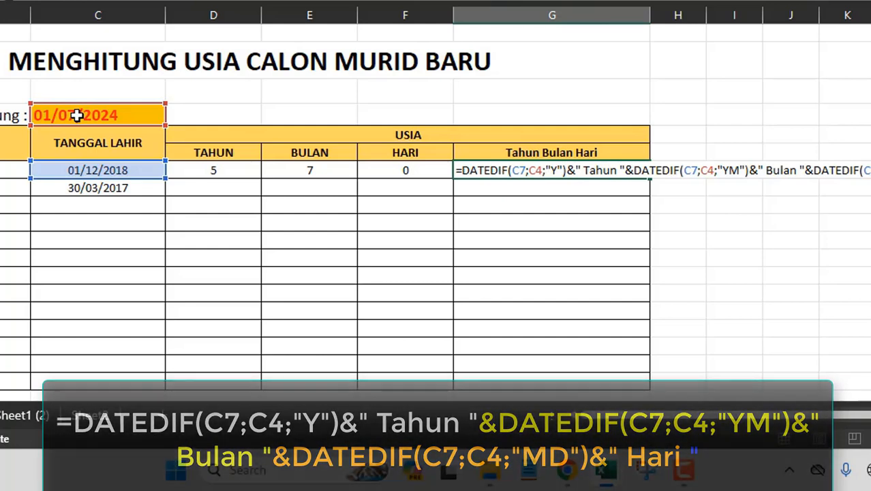
pyautogui.press('Return')
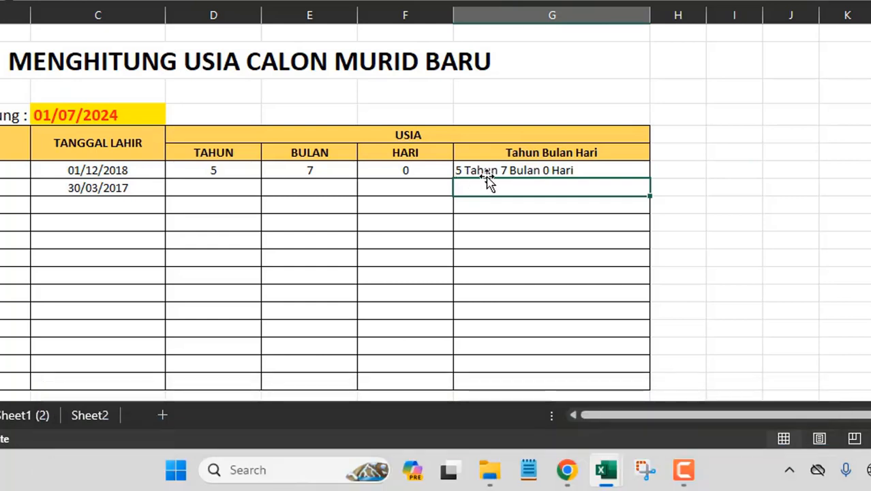
# - Inspect the formulas in the first student's age cells and the count date cell
pyautogui.click(575, 172)
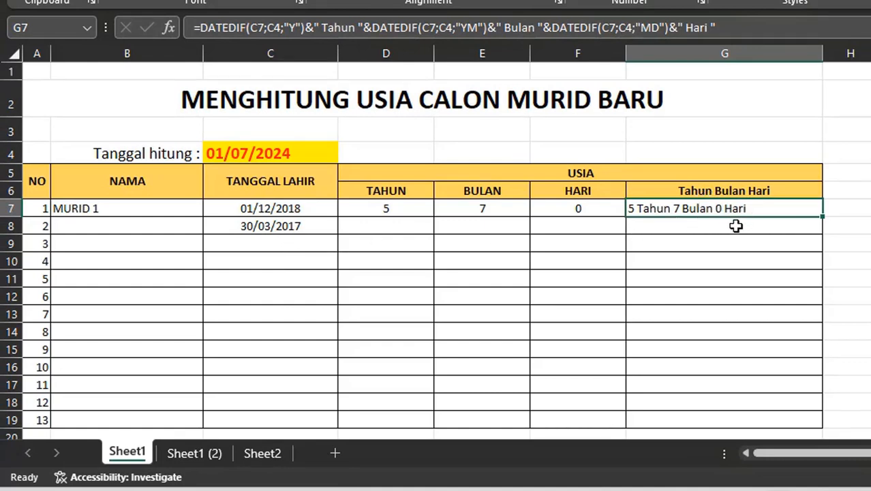
pyautogui.click(400, 212)
pyautogui.click(487, 209)
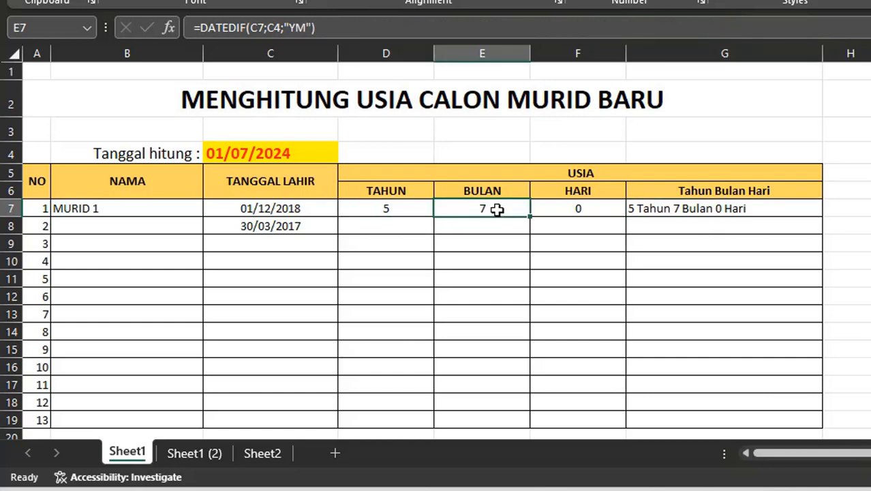
pyautogui.click(568, 210)
pyautogui.click(675, 214)
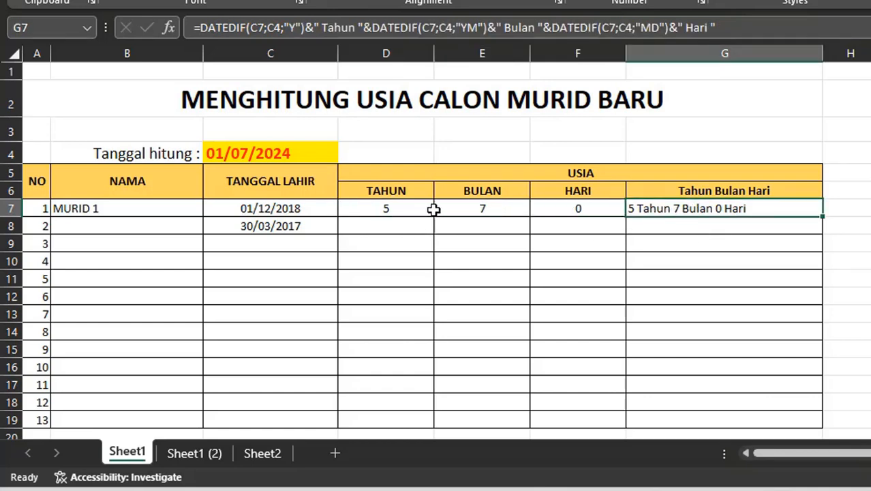
pyautogui.click(398, 210)
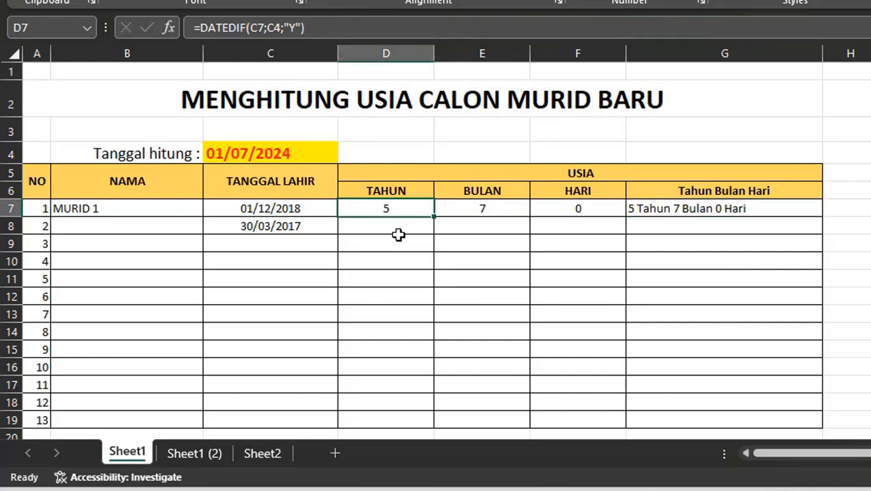
pyautogui.click(282, 158)
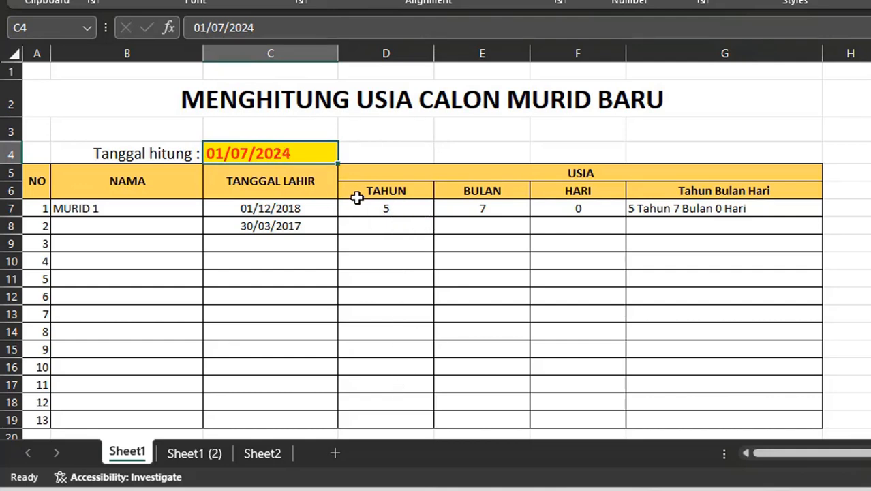
# - In the TAHUN formula, make the count date reference absolute as $C$4
pyautogui.click(380, 209)
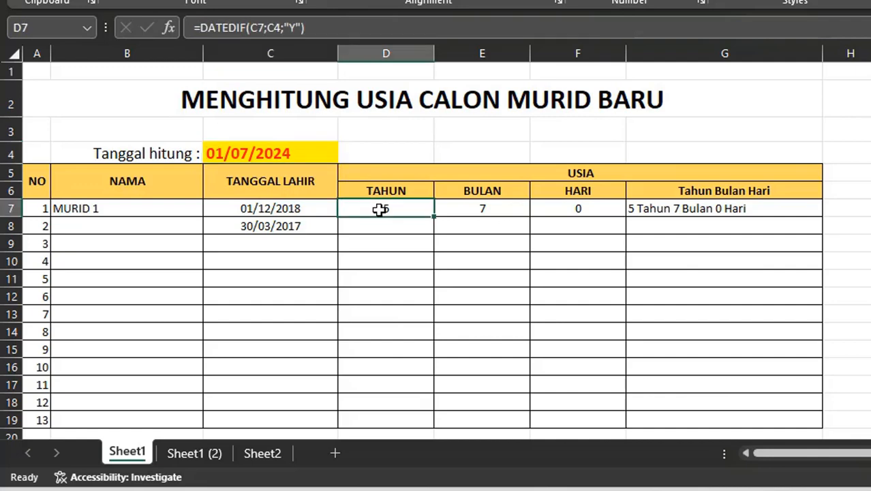
pyautogui.click(275, 30)
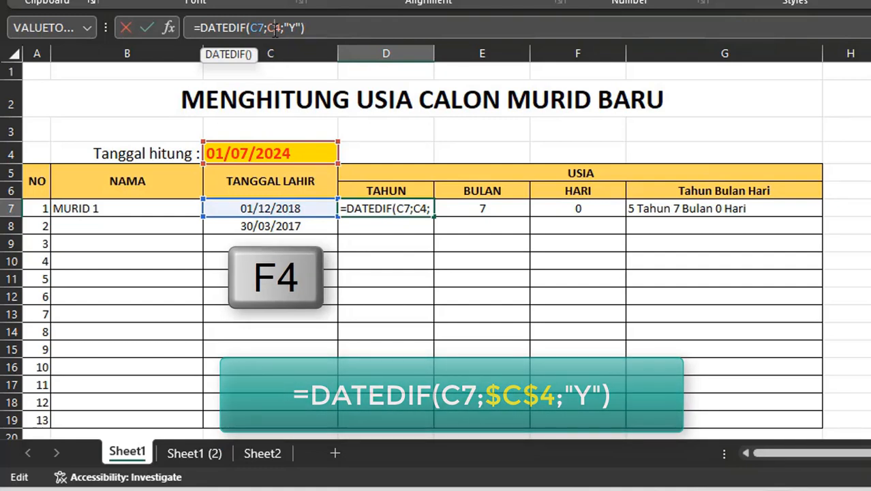
pyautogui.press('F4')
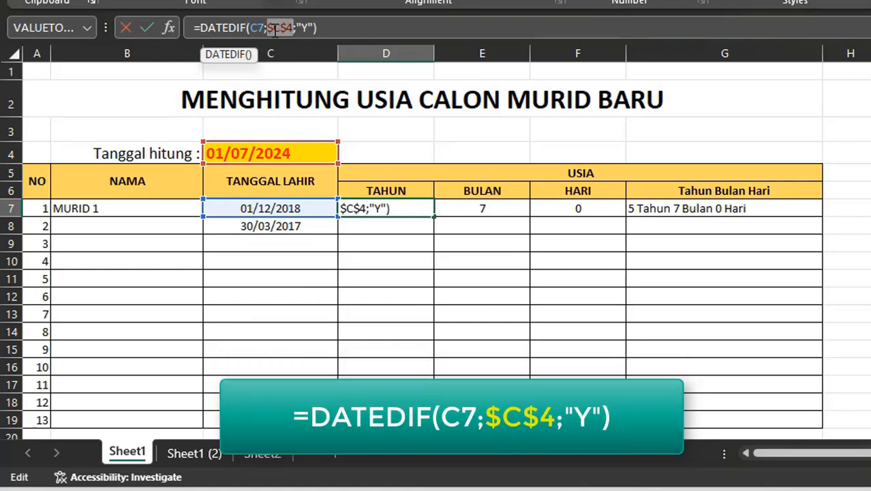
pyautogui.press('Tab')
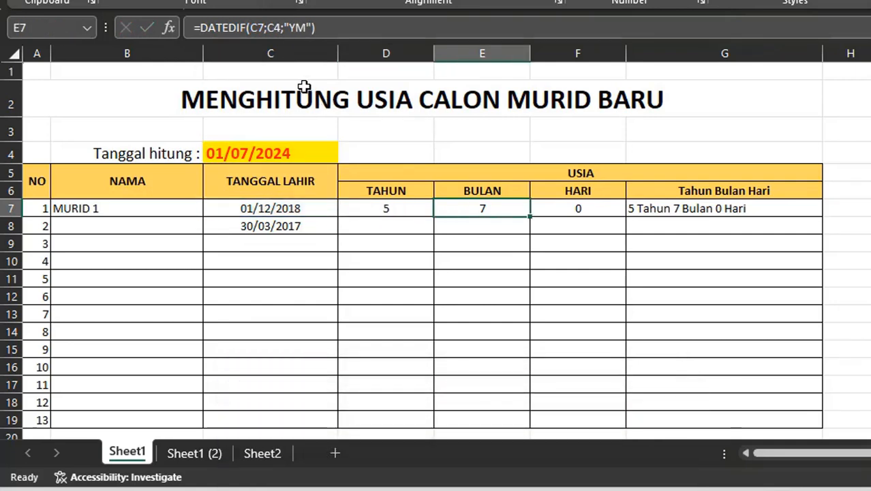
# - In the BULAN formula, make the count date reference absolute as $C$4
pyautogui.click(275, 28)
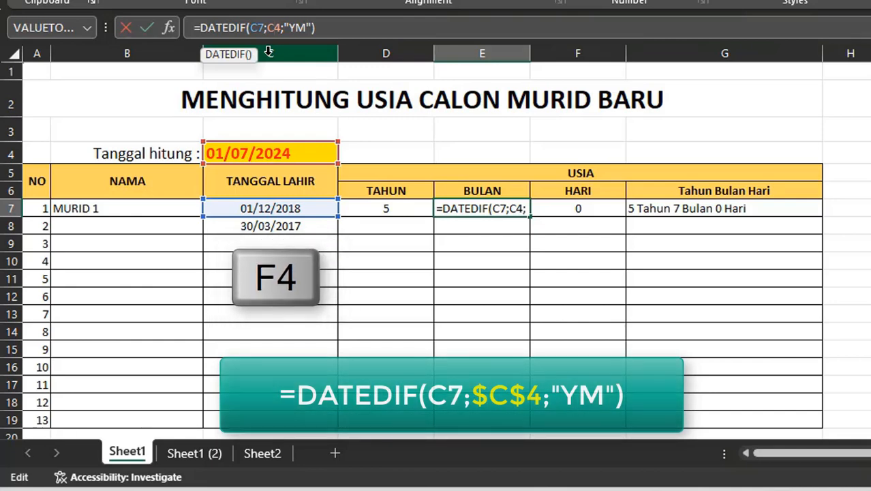
pyautogui.press('F4')
pyautogui.press('Tab')
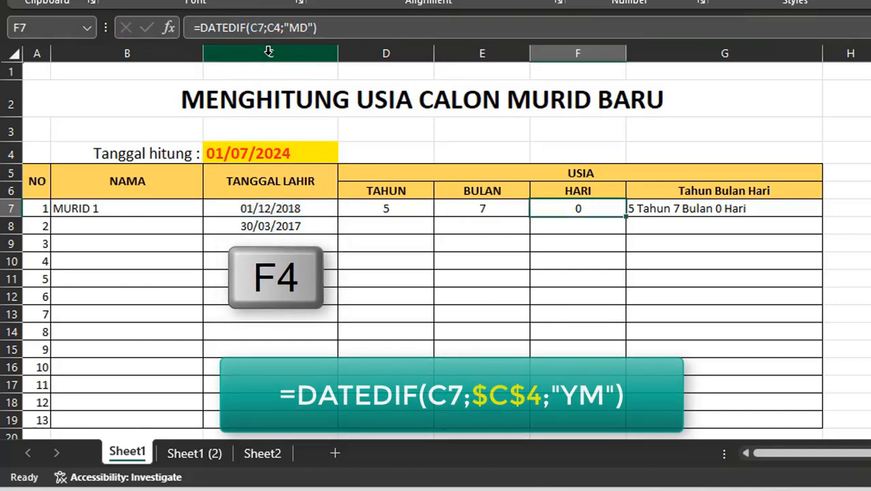
# - In the HARI formula, make the count date reference absolute as $C$4
pyautogui.click(274, 29)
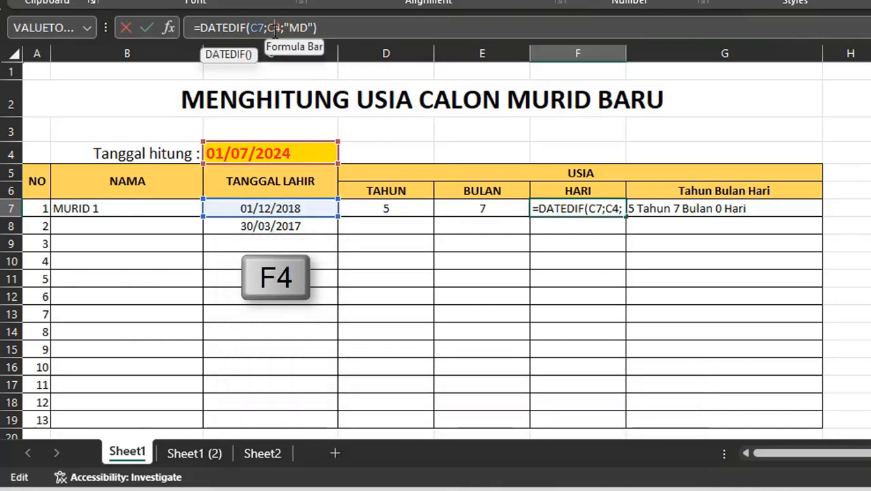
pyautogui.press('F4')
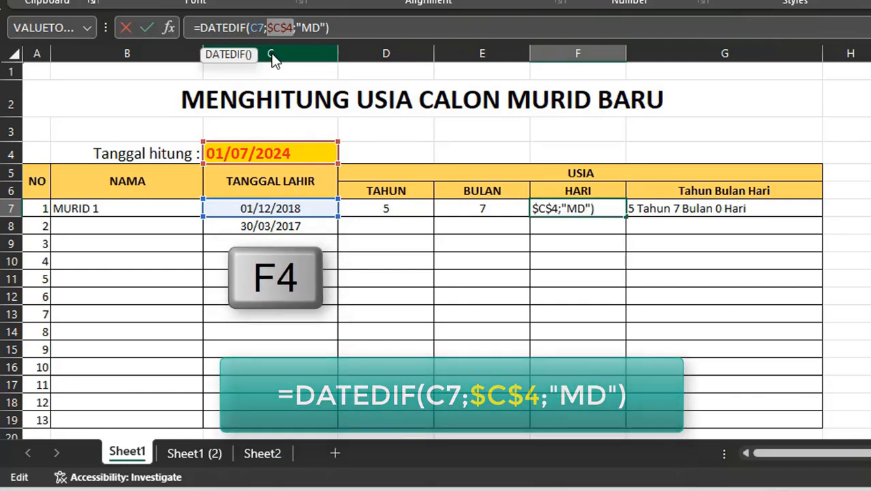
pyautogui.press('Tab')
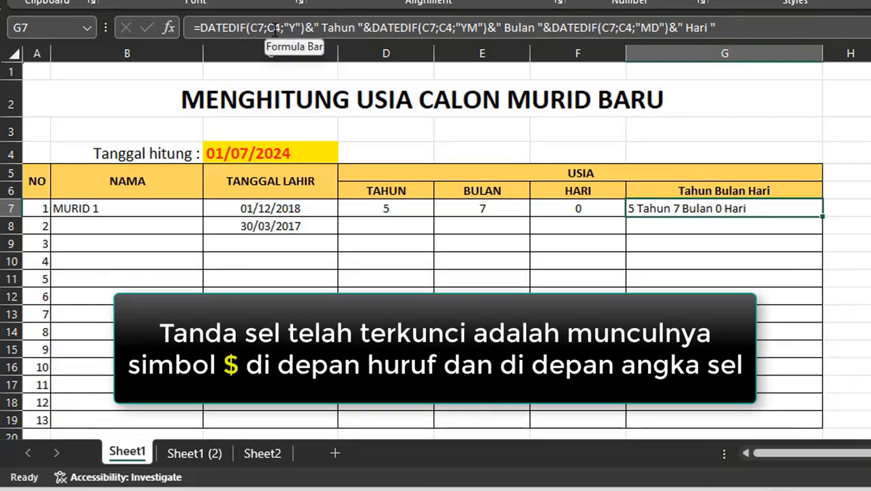
# - In the combined Tahun Bulan Hari formula, change all three count date references to $C$4
pyautogui.press('F2')
pyautogui.click(275, 28)
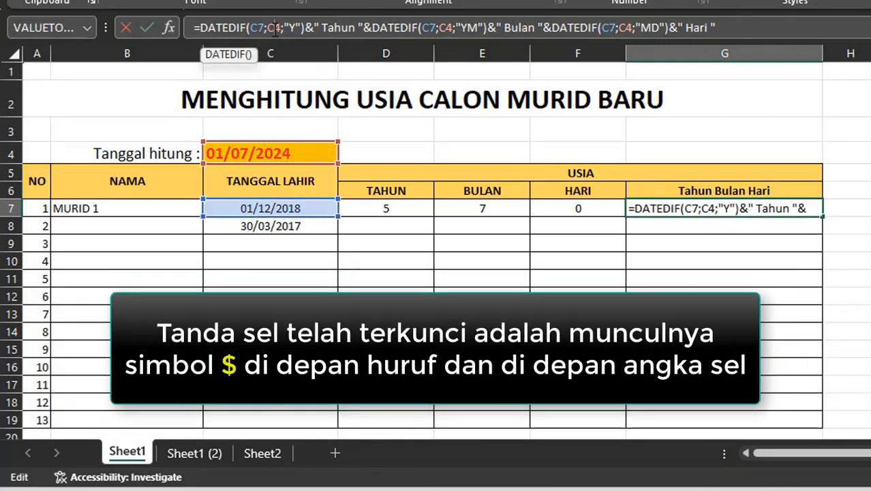
pyautogui.press('F4')
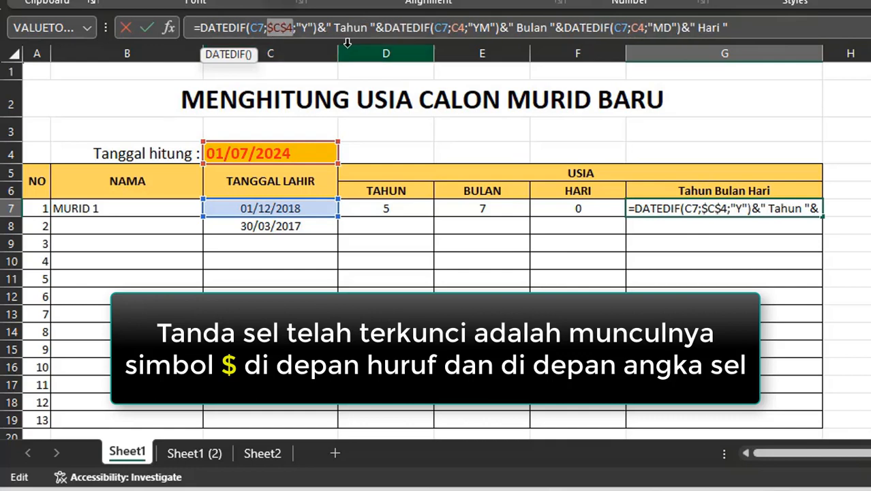
pyautogui.click(458, 26)
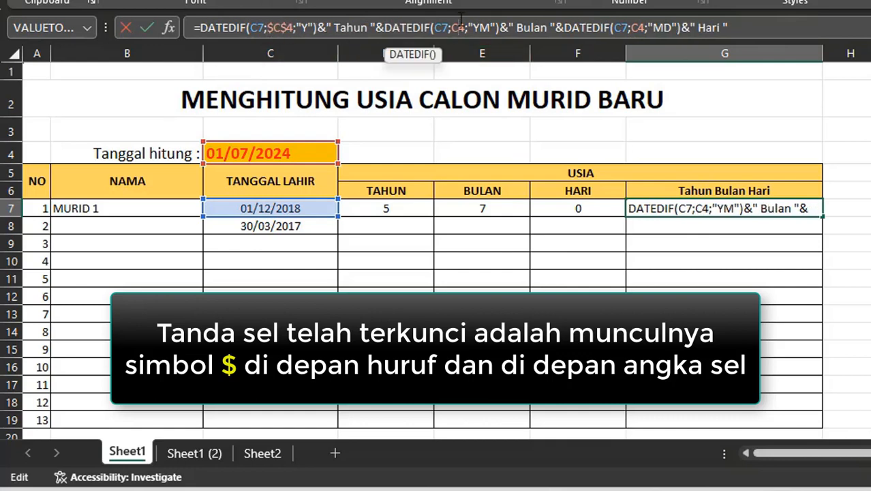
pyautogui.press('F4')
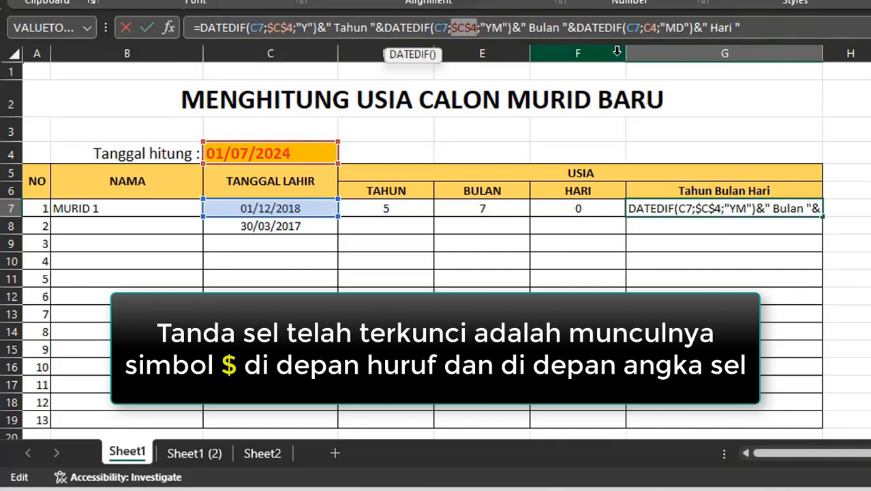
pyautogui.click(653, 29)
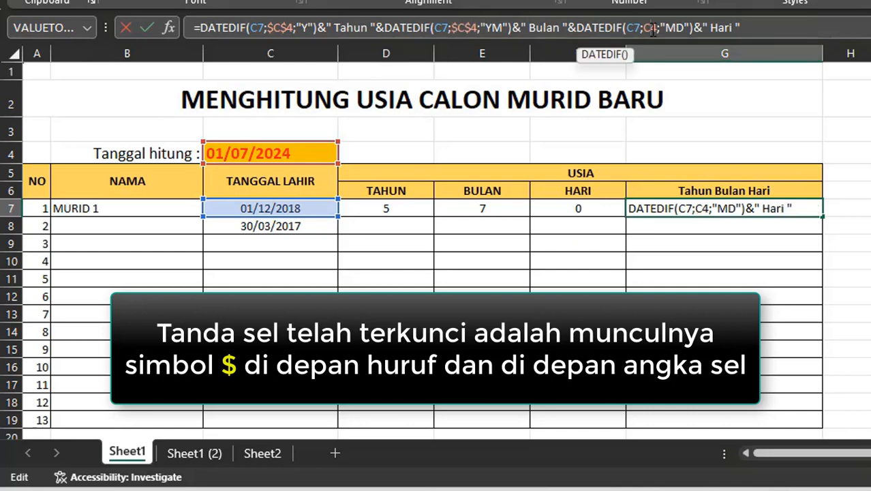
pyautogui.press('F4')
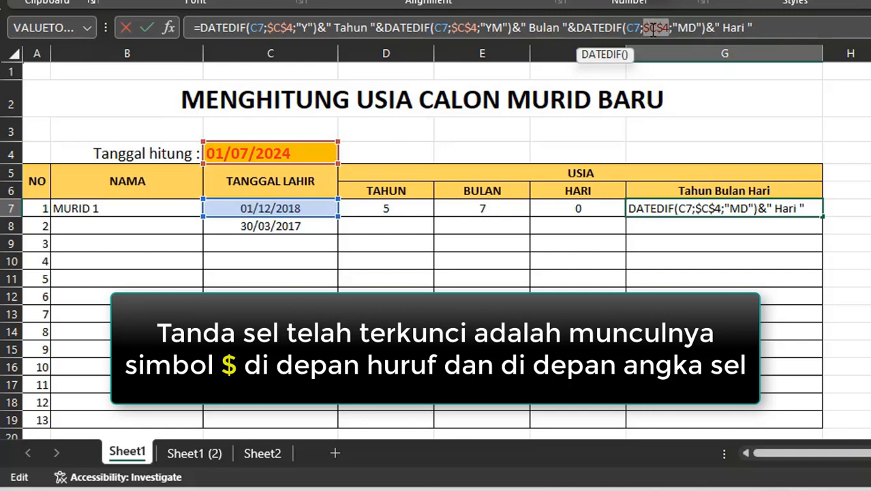
pyautogui.press('Return')
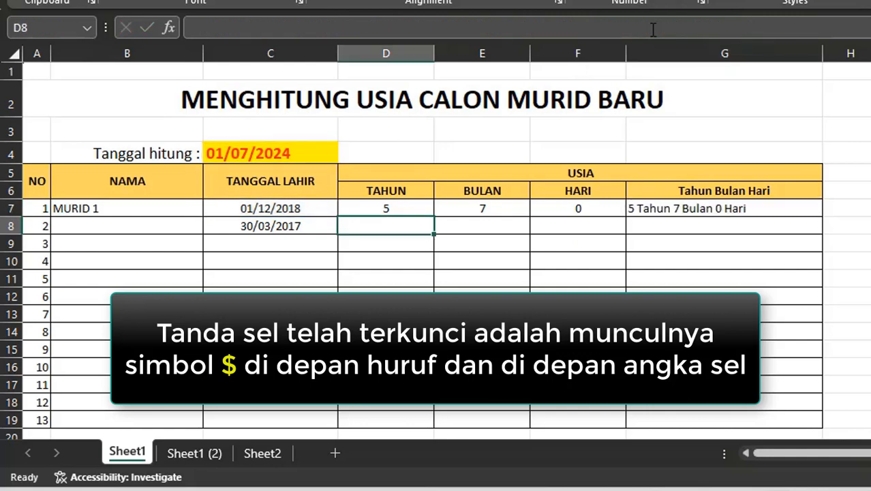
# - Copy the combined age formula down the Tahun Bulan Hari column through row 19
pyautogui.click(778, 208)
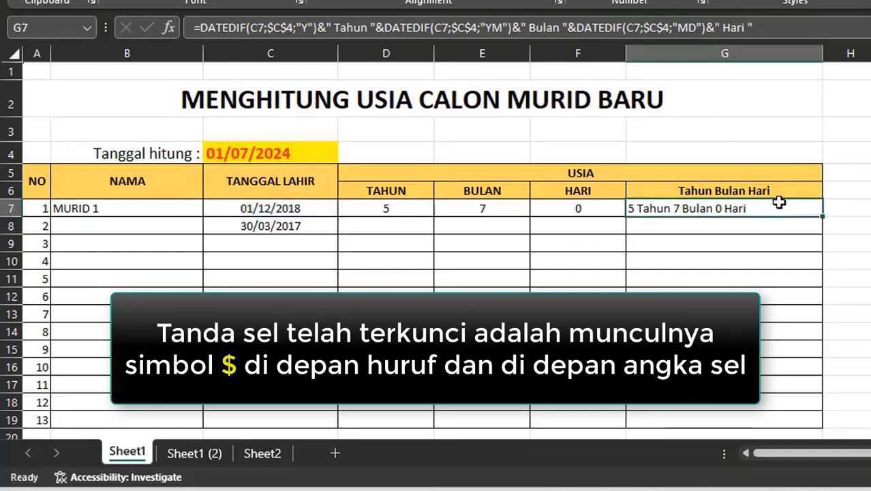
pyautogui.hotkey('ctrl', 'c')
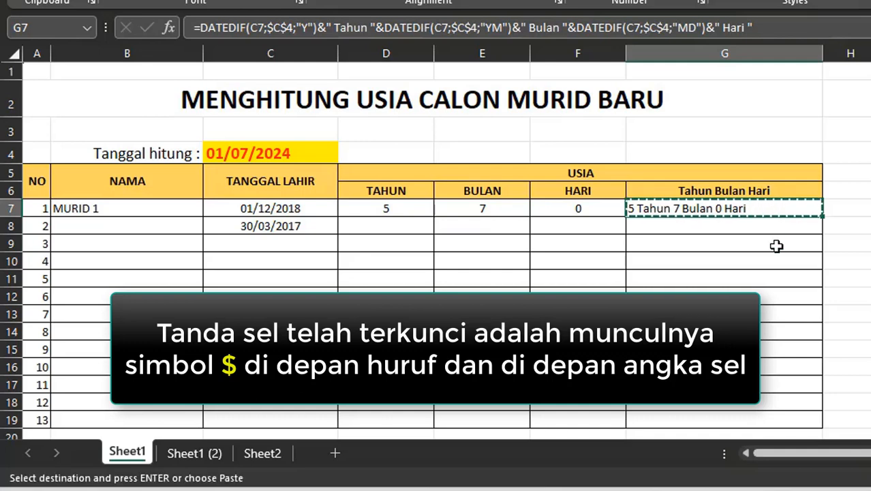
pyautogui.keyDown('shift'); pyautogui.click(779, 421); pyautogui.keyUp('shift')
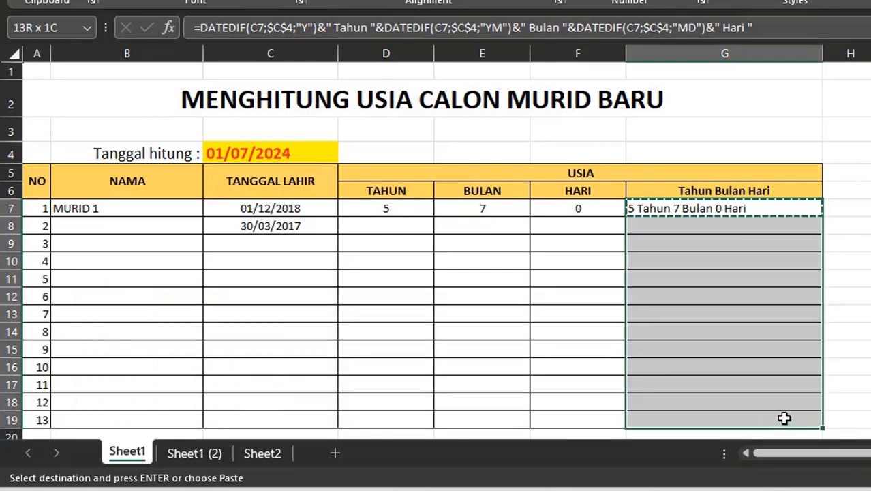
pyautogui.press('Return')
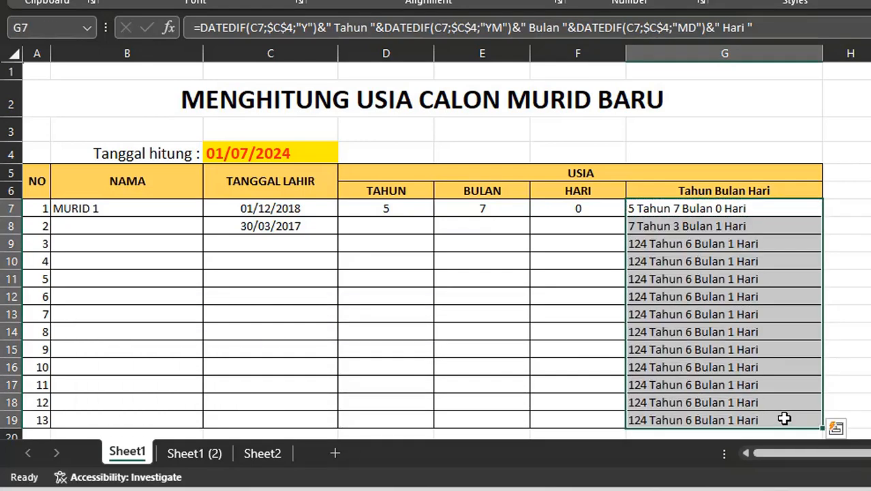
pyautogui.click(252, 229)
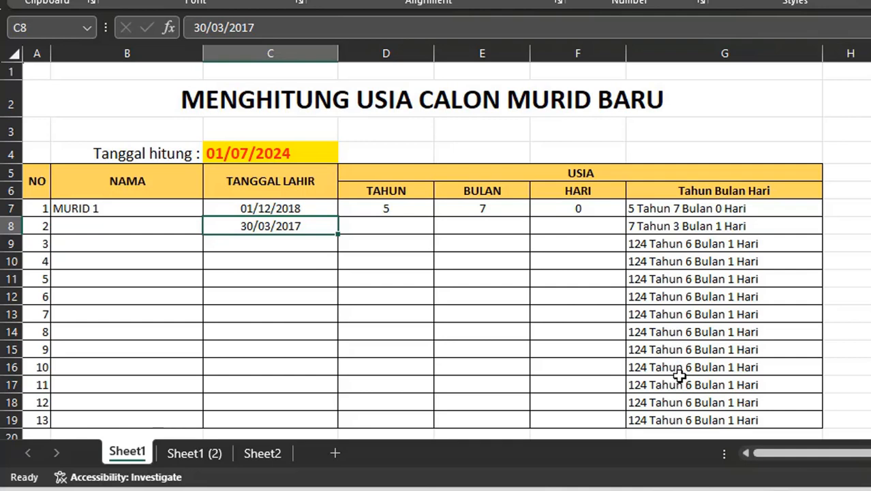
pyautogui.click(281, 246)
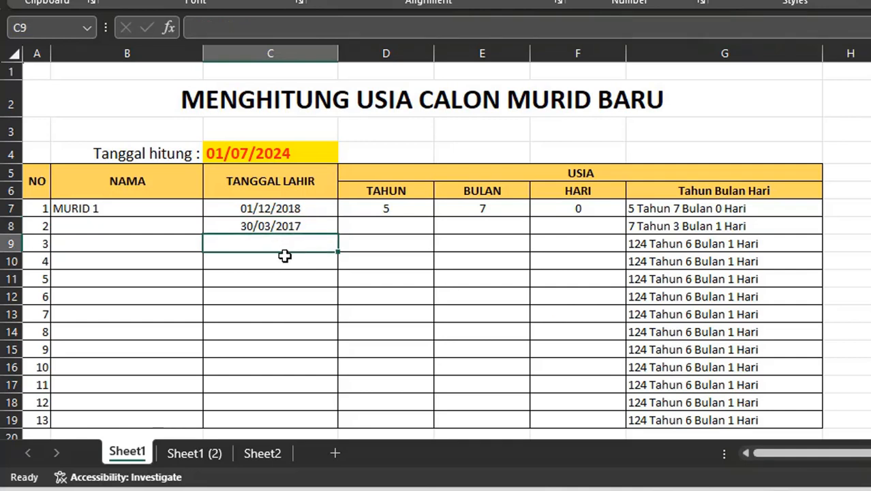
pyautogui.write('28/7')
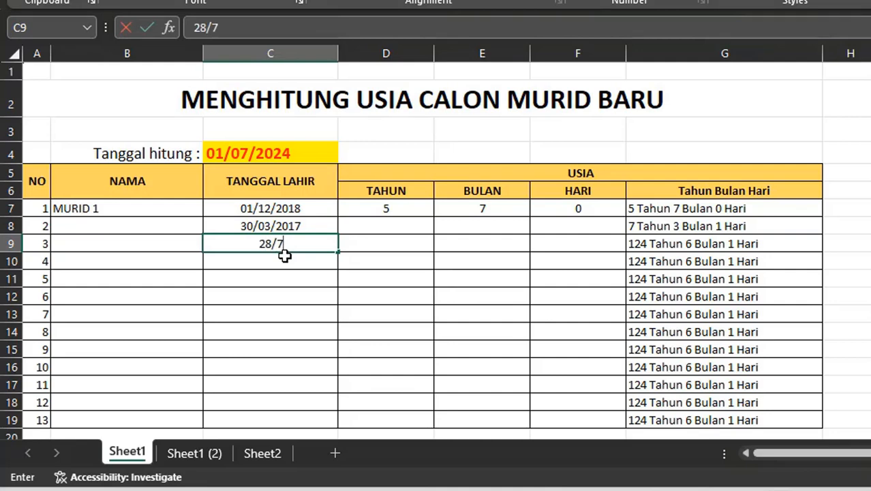
pyautogui.write('/2018')
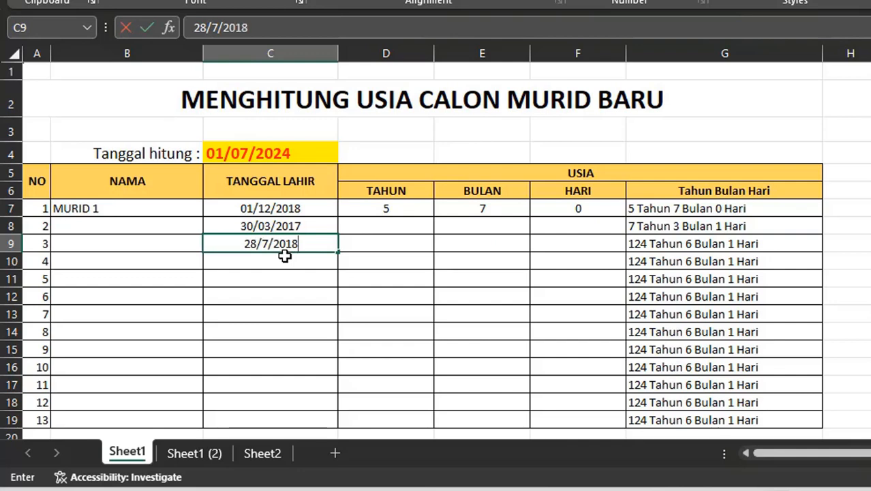
pyautogui.press('Return')
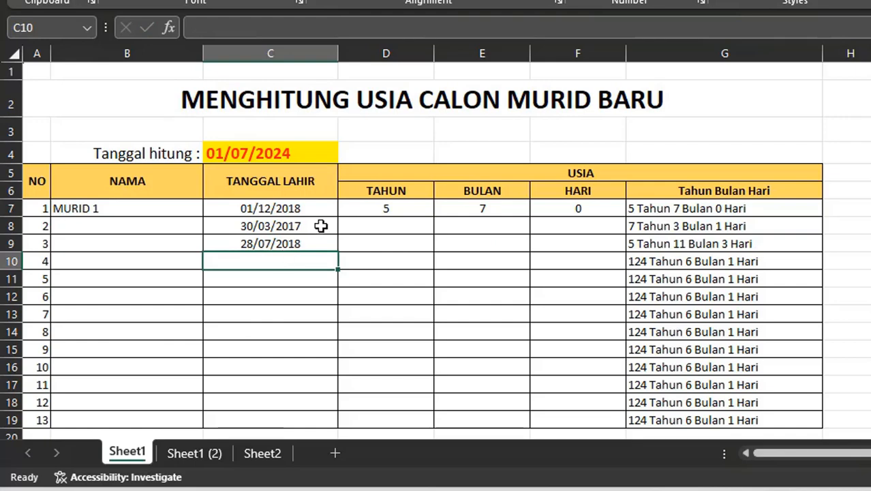
# - Copy the TAHUN, BULAN and HARI formulas from row 7 down through row 19
pyautogui.click(385, 211)
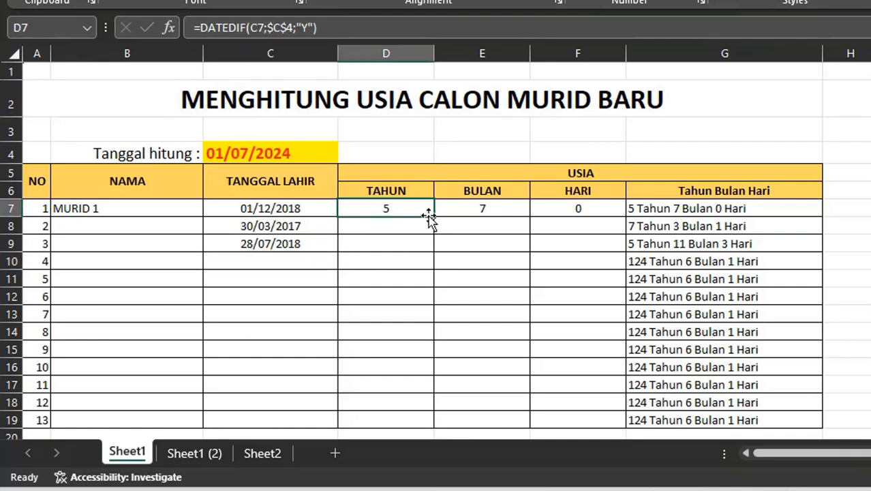
pyautogui.keyDown('shift'); pyautogui.click(607, 209); pyautogui.keyUp('shift')
pyautogui.hotkey('ctrl', 'c')
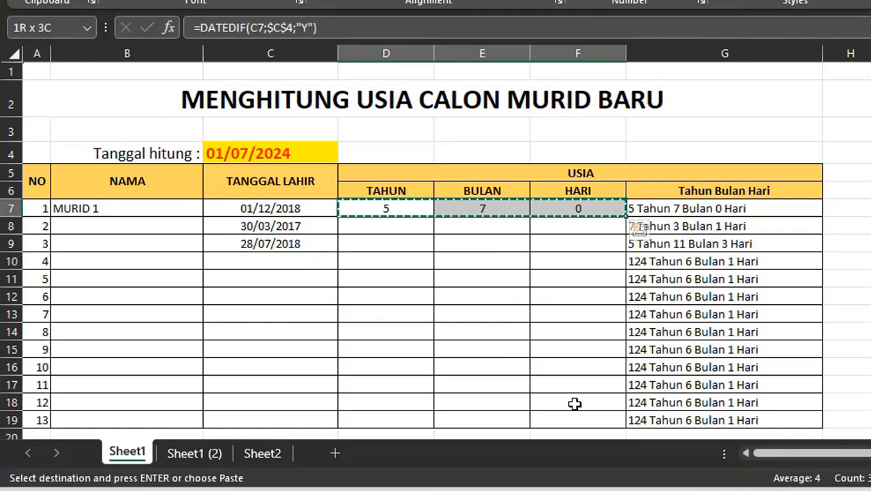
pyautogui.scroll(-1, 576, 404)
pyautogui.keyDown('shift'); pyautogui.click(608, 338); pyautogui.keyUp('shift')
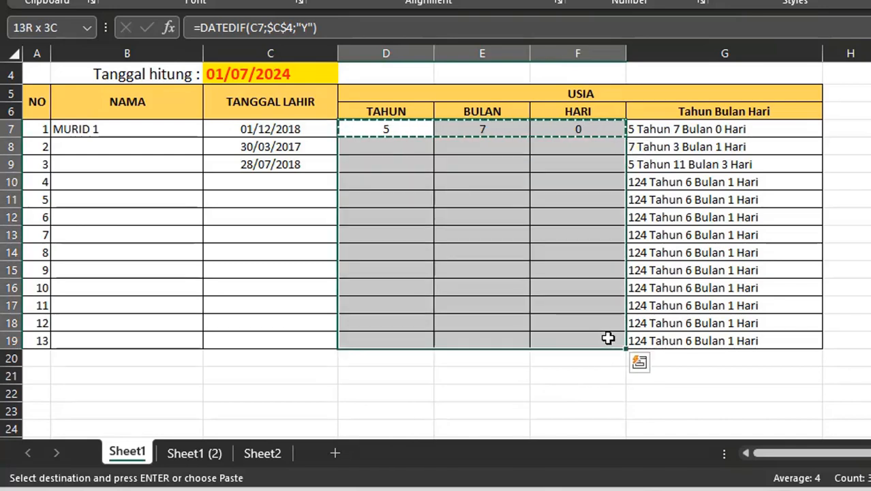
pyautogui.press('Return')
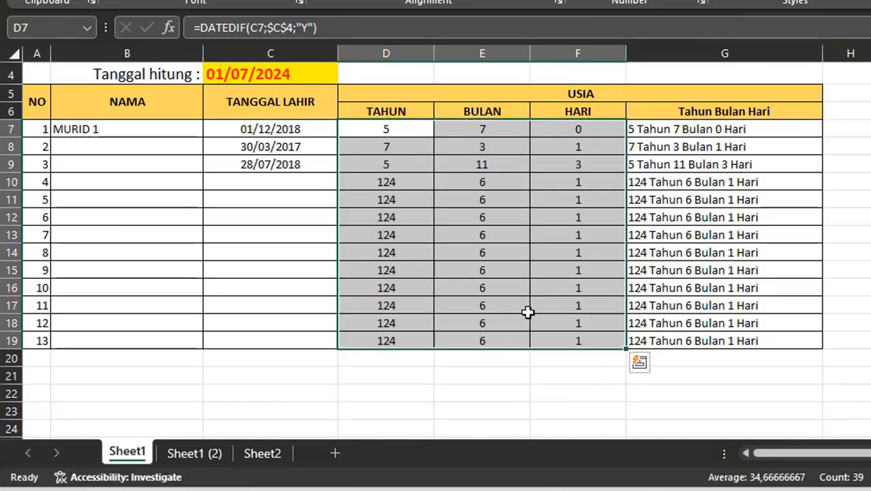
pyautogui.click(525, 310)
pyautogui.scroll(1, 359, 295)
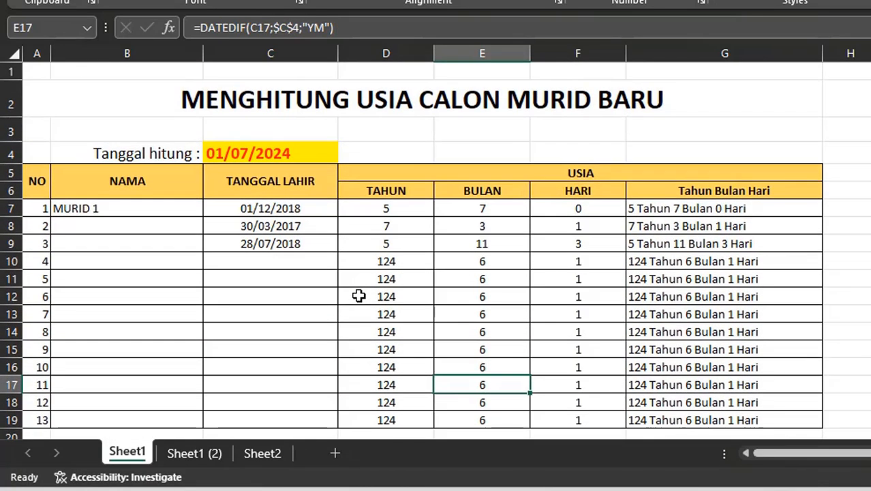
pyautogui.scroll(-1, 244, 312)
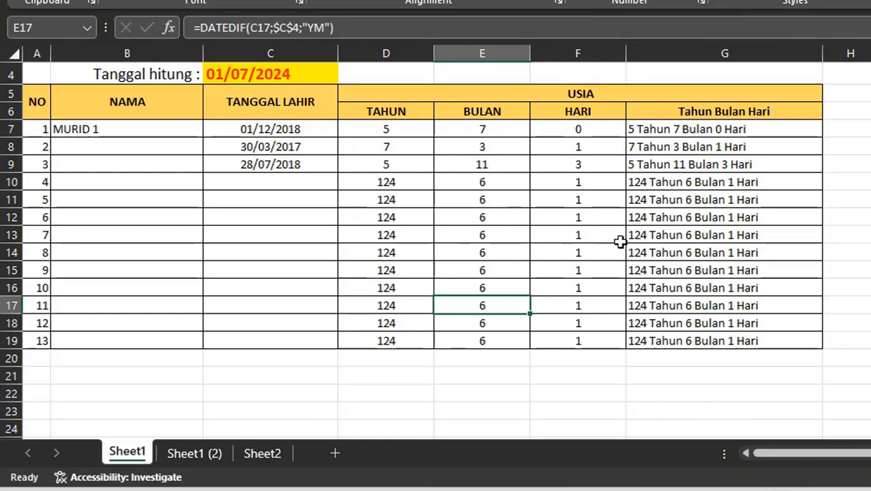
pyautogui.scroll(1, 660, 245)
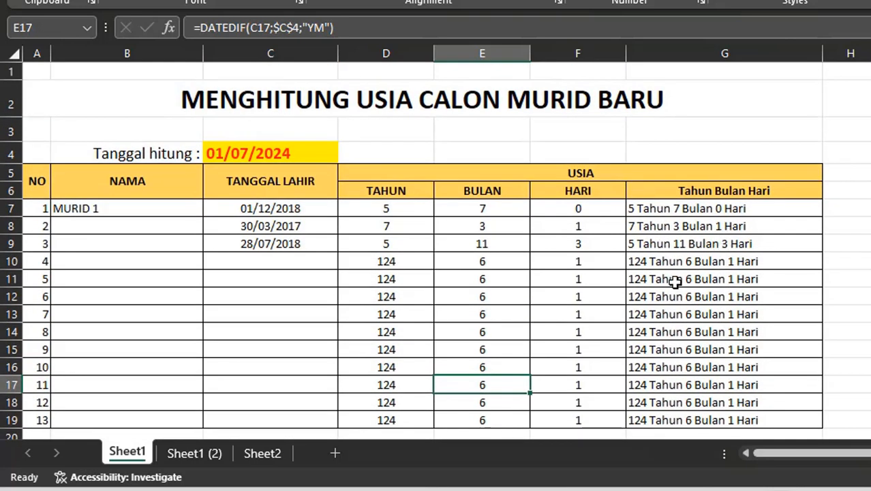
# - Wrap the first TAHUN formula in IF so it returns blank when C7 is empty: =IF(C7="";"";DATEDIF(C7;$C$4;"Y"))
pyautogui.click(352, 210)
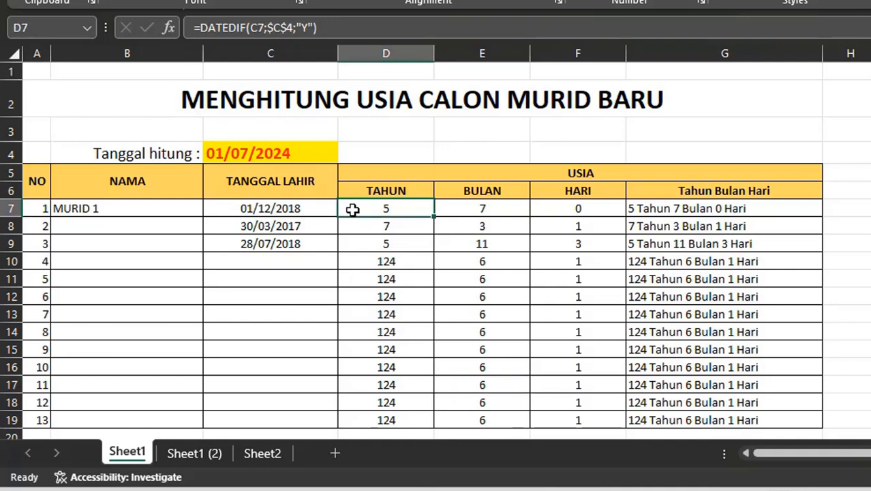
pyautogui.click(201, 28)
pyautogui.write('IF')
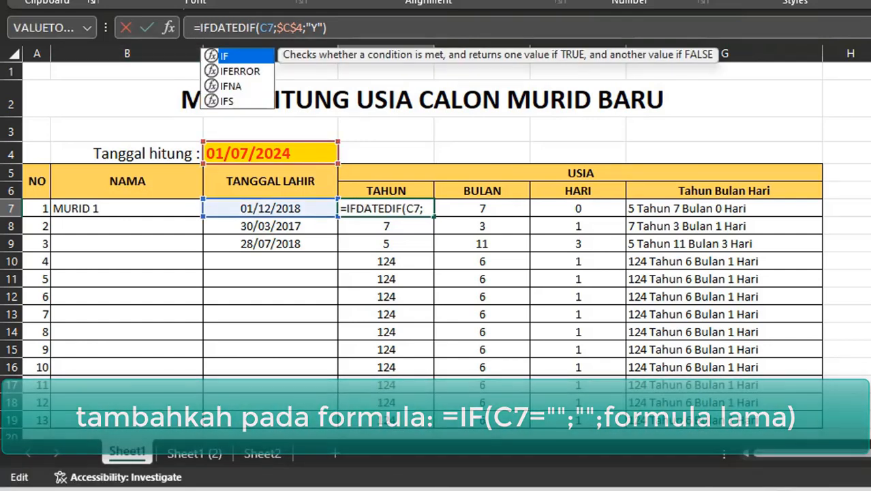
pyautogui.write('(')
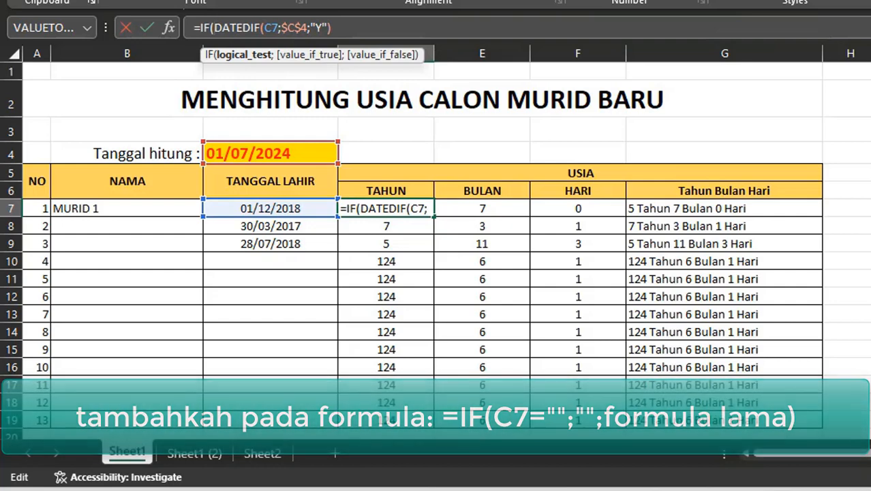
pyautogui.click(264, 210)
pyautogui.write('=')
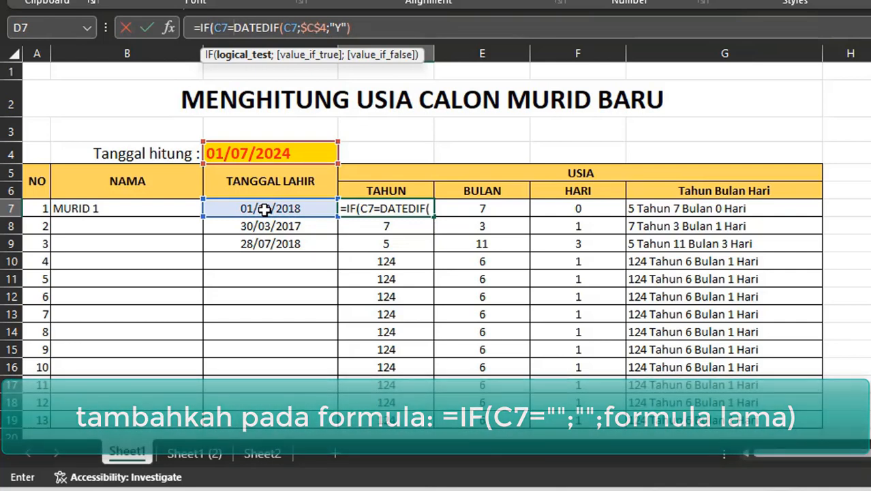
pyautogui.write('""')
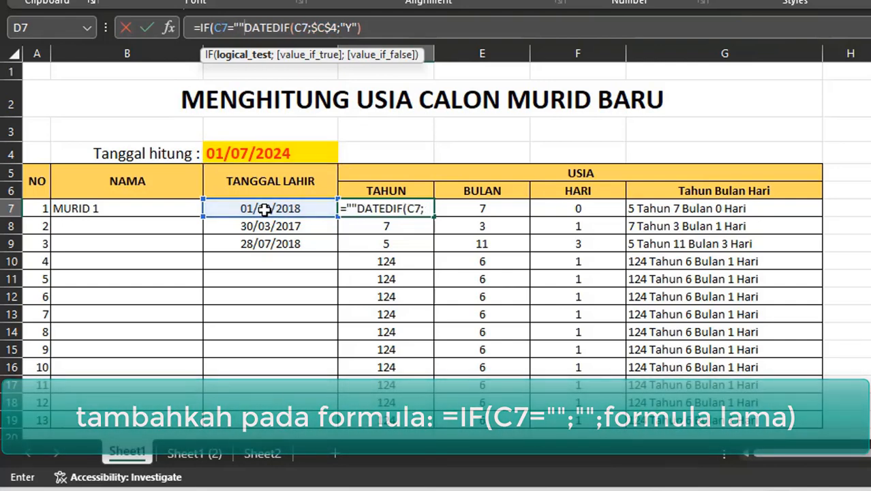
pyautogui.write(';')
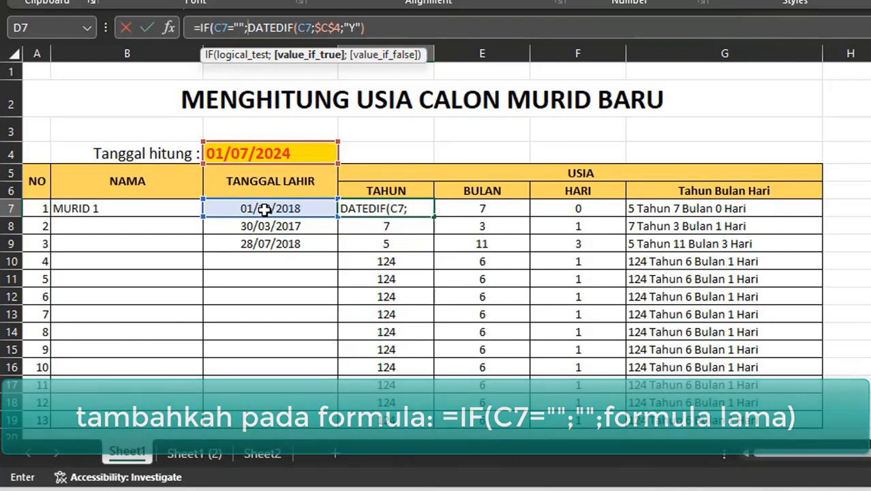
pyautogui.write('""')
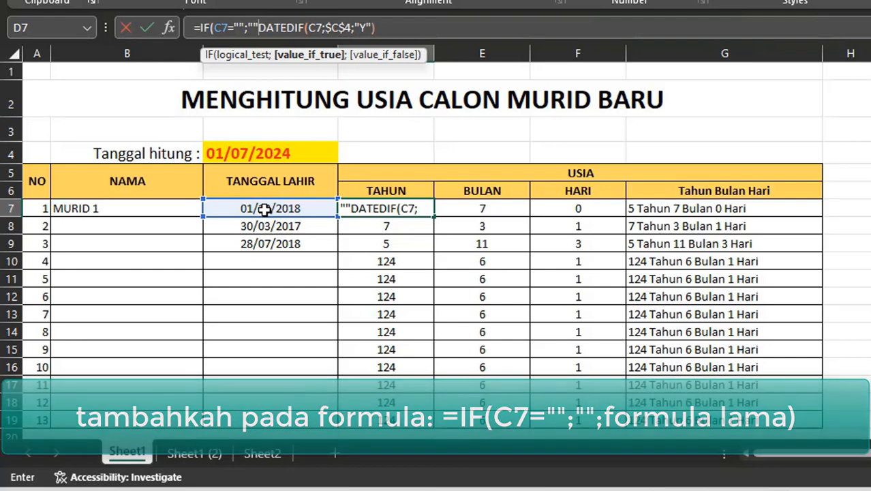
pyautogui.write(';')
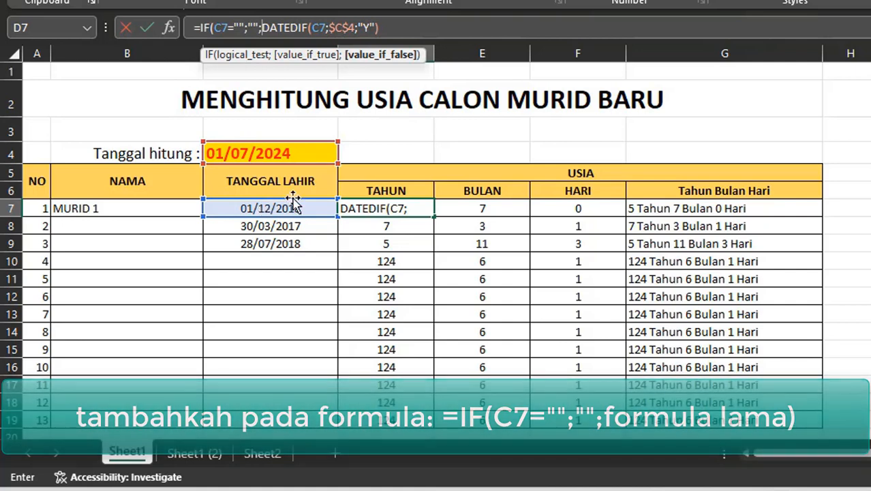
pyautogui.click(403, 27)
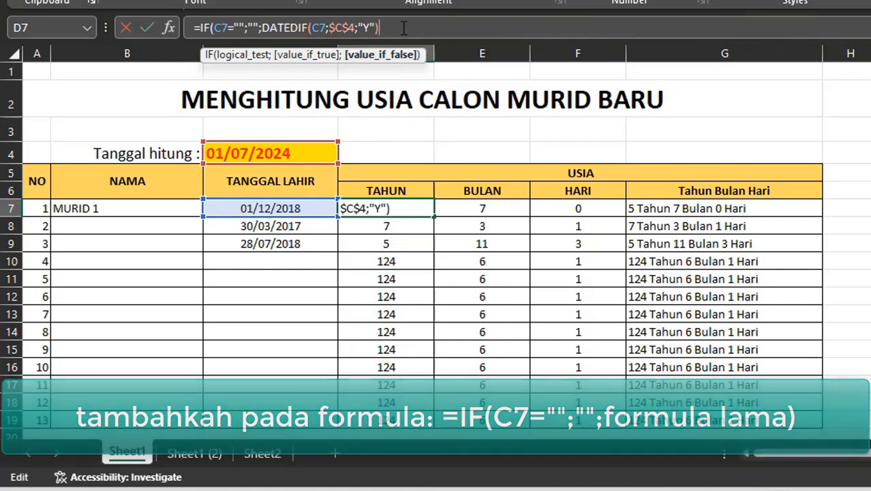
pyautogui.write(')')
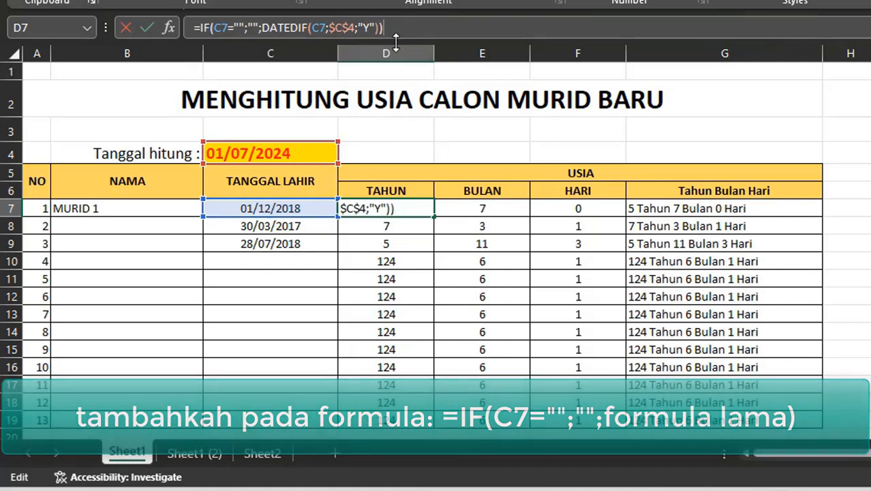
pyautogui.press('Return')
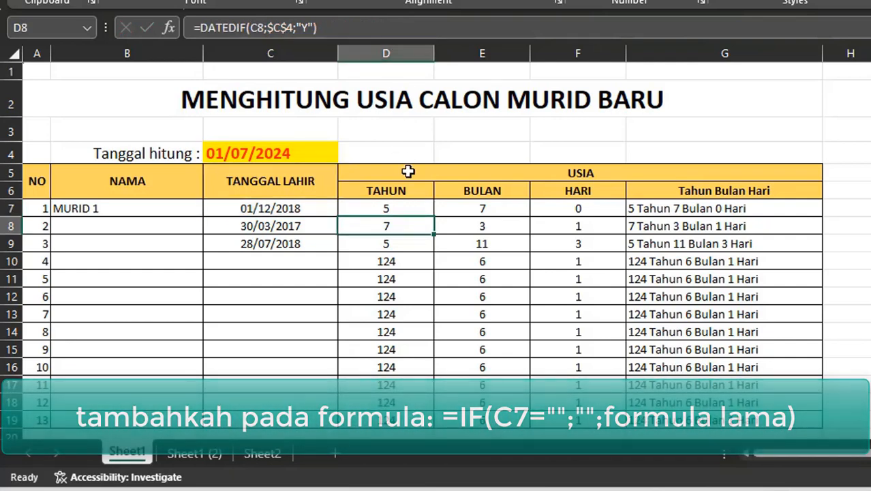
# - Copy the new IF-wrapped TAHUN formula down the column through row 19
pyautogui.click(415, 209)
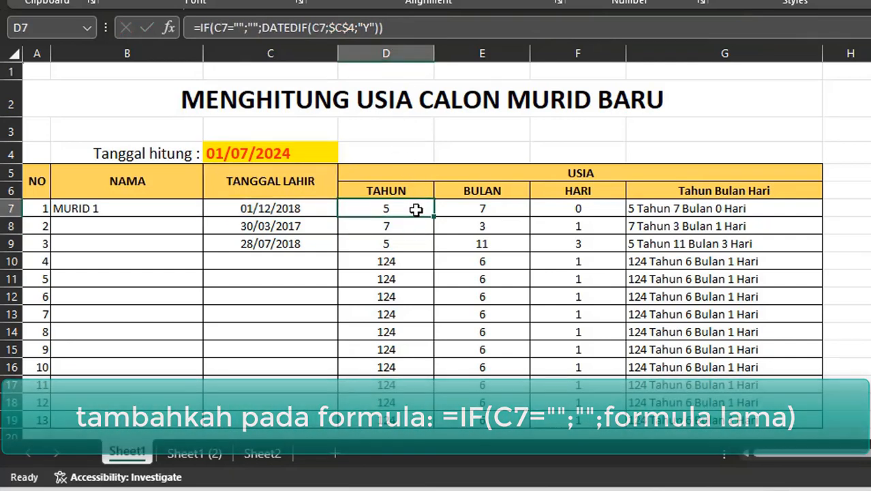
pyautogui.hotkey('ctrl', 'c')
pyautogui.scroll(-3, 391, 319)
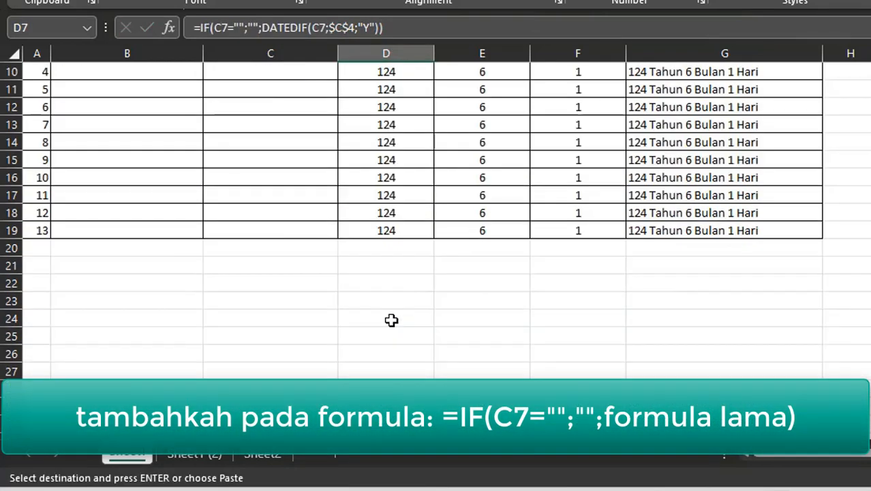
pyautogui.keyDown('shift'); pyautogui.click(427, 234); pyautogui.keyUp('shift')
pyautogui.press('Return')
pyautogui.scroll(3, 426, 230)
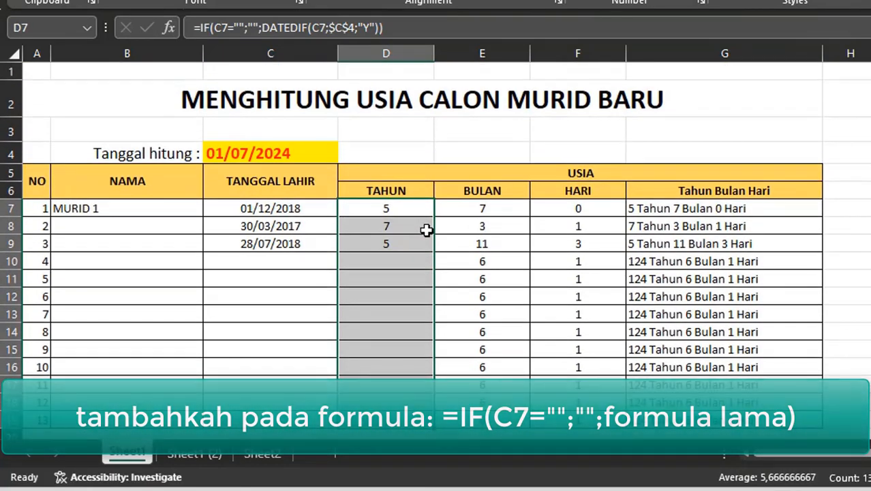
pyautogui.click(390, 294)
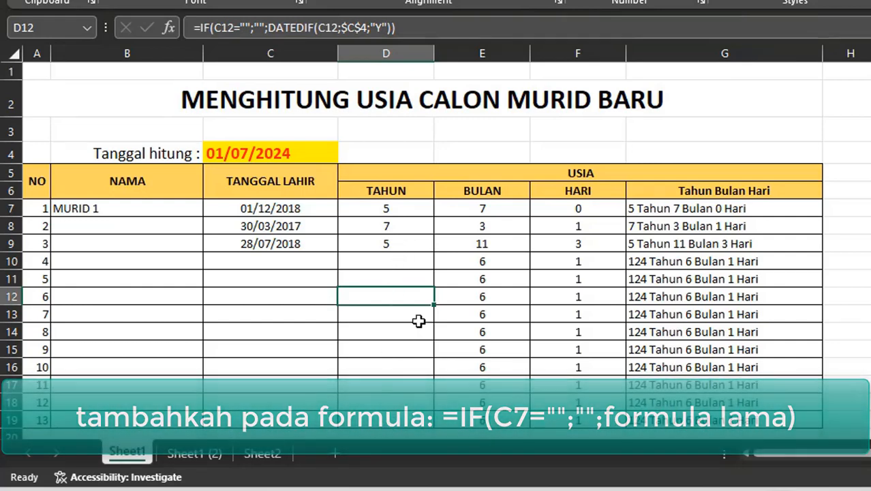
pyautogui.click(406, 265)
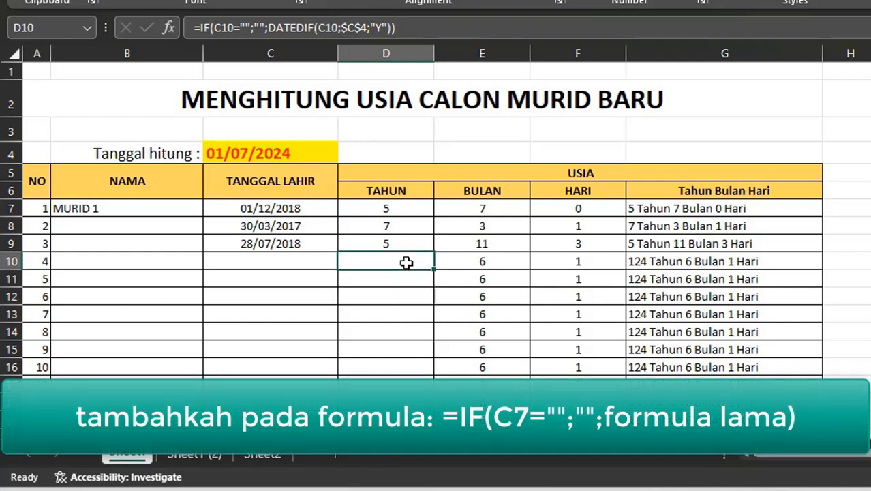
pyautogui.click(252, 263)
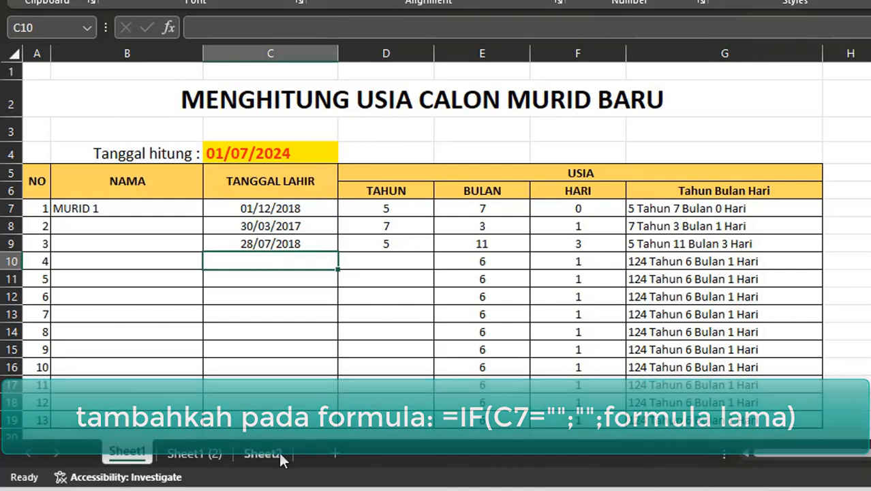
pyautogui.write('23/')
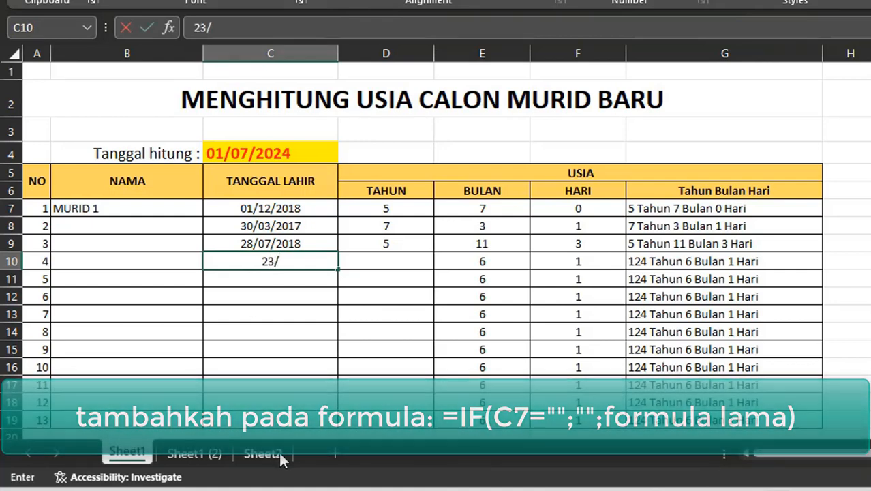
pyautogui.write('09/2017')
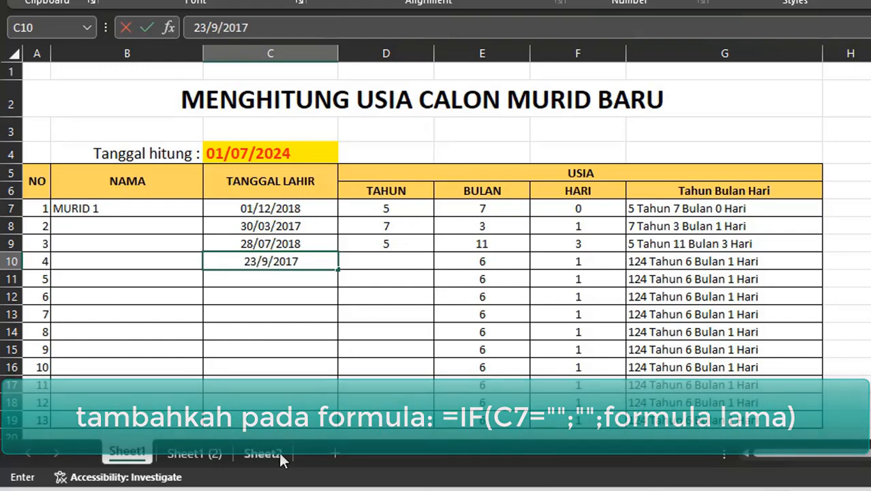
pyautogui.press('Return')
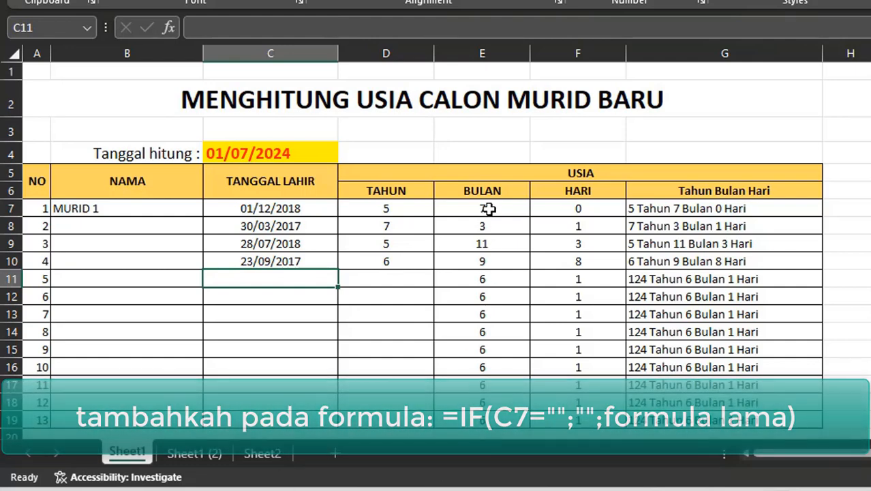
# - Wrap the first BULAN formula in IF so it returns blank when C7 is empty: =IF(C7="";"";DATEDIF(C7;$C$4;"YM"))
pyautogui.click(455, 209)
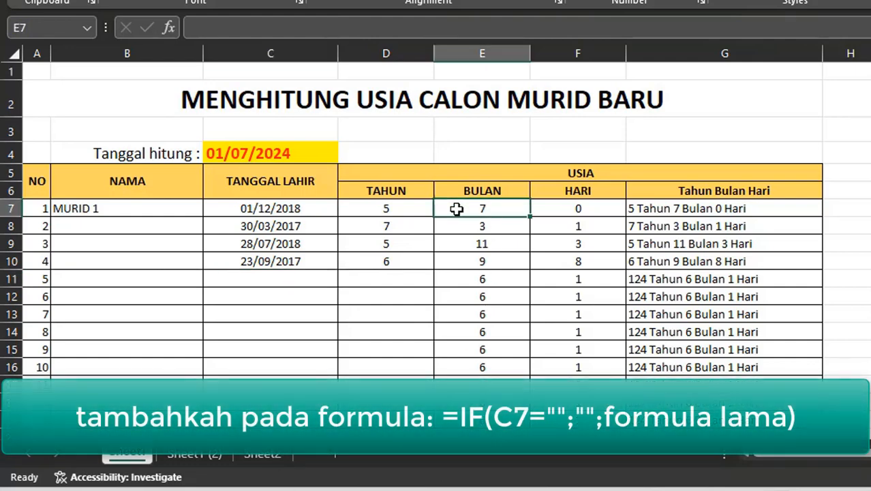
pyautogui.click(198, 29)
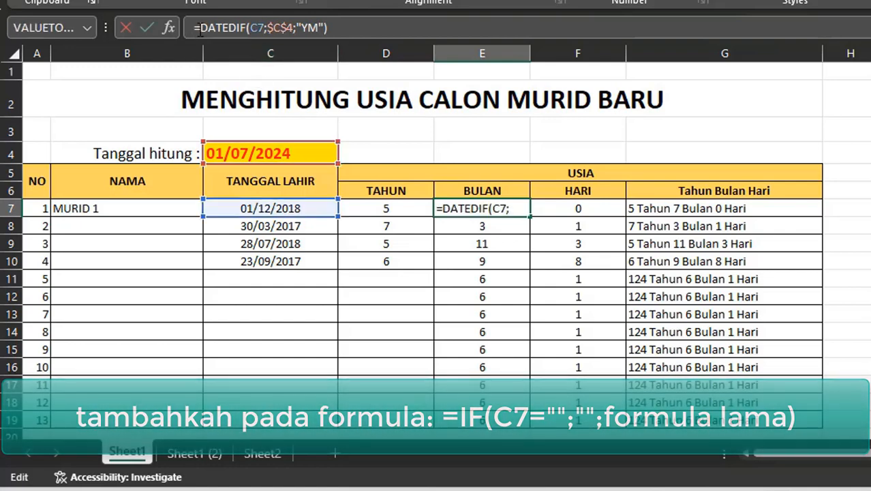
pyautogui.write('IF')
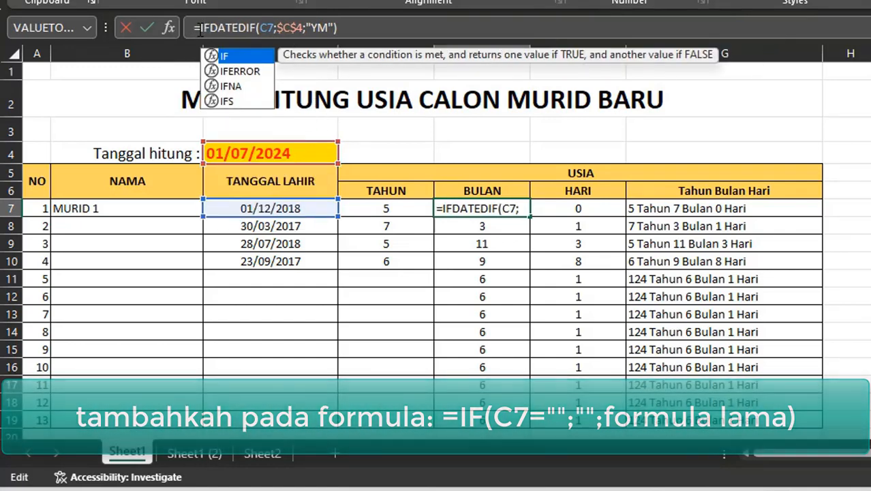
pyautogui.write('(')
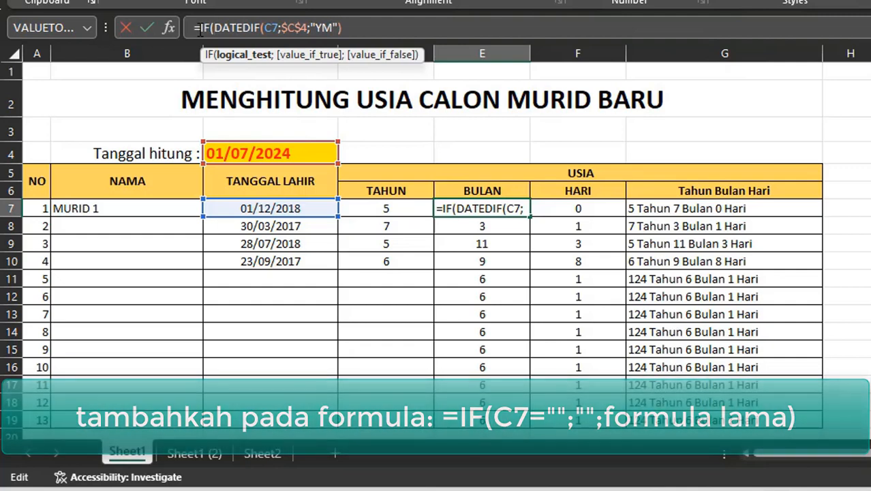
pyautogui.click(285, 212)
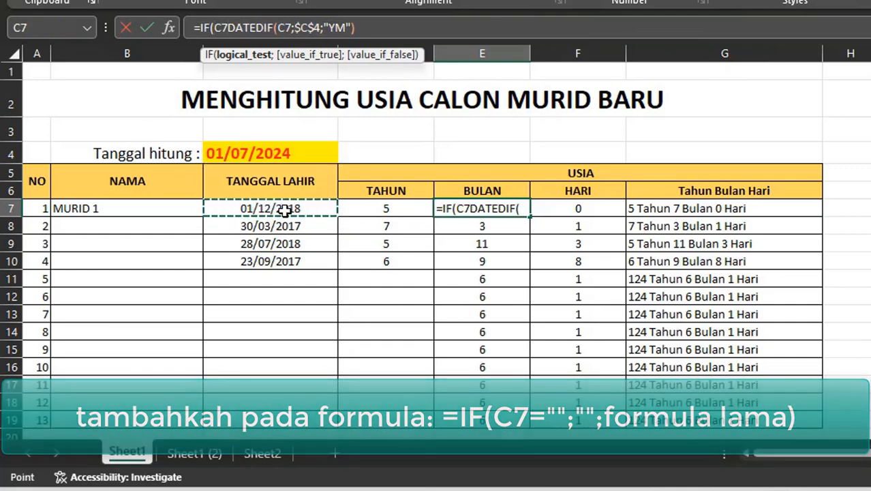
pyautogui.write('=""')
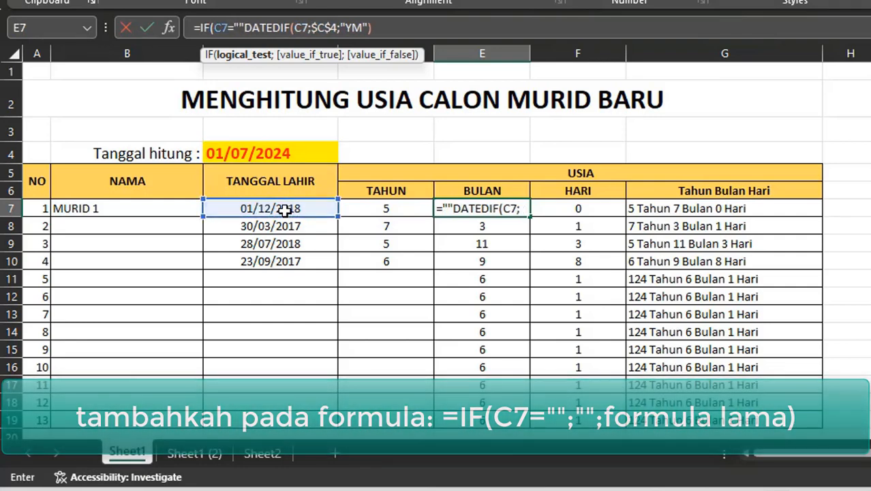
pyautogui.write(';')
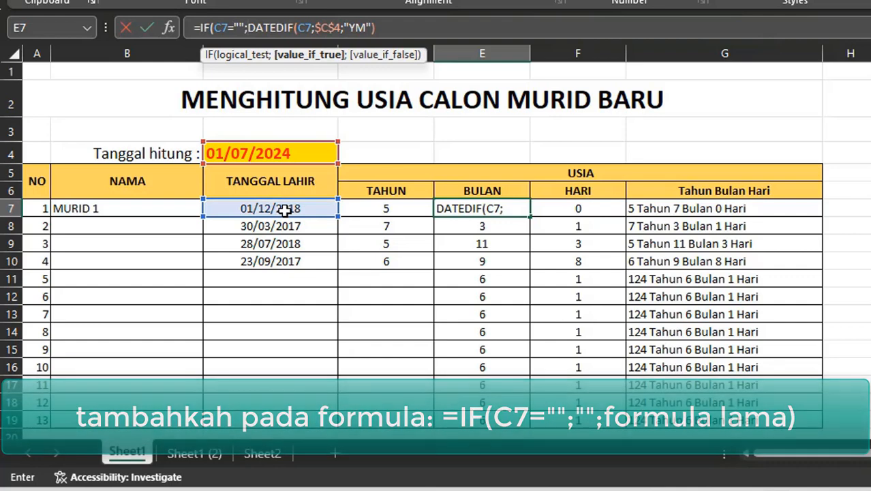
pyautogui.write('"";')
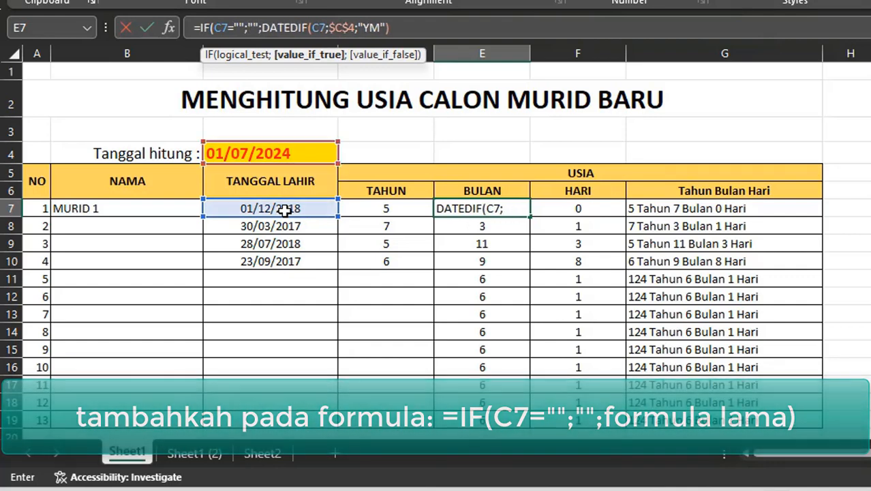
pyautogui.click(412, 32)
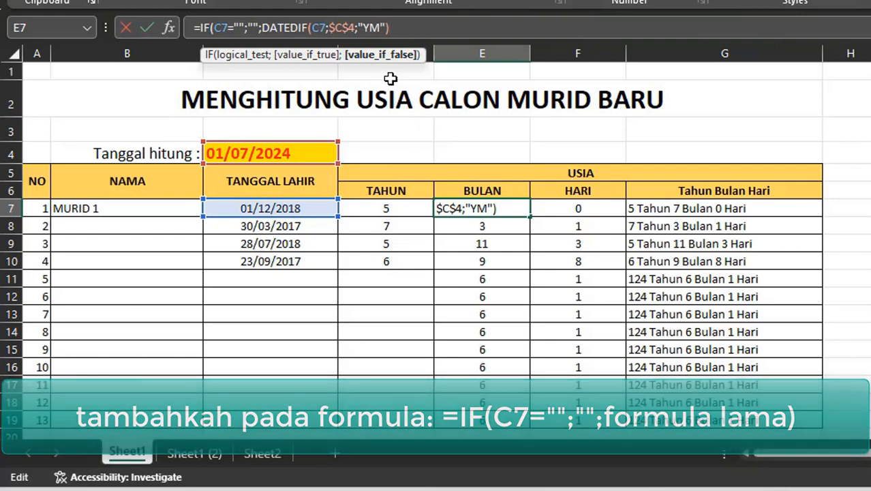
pyautogui.write(')')
pyautogui.press('Return')
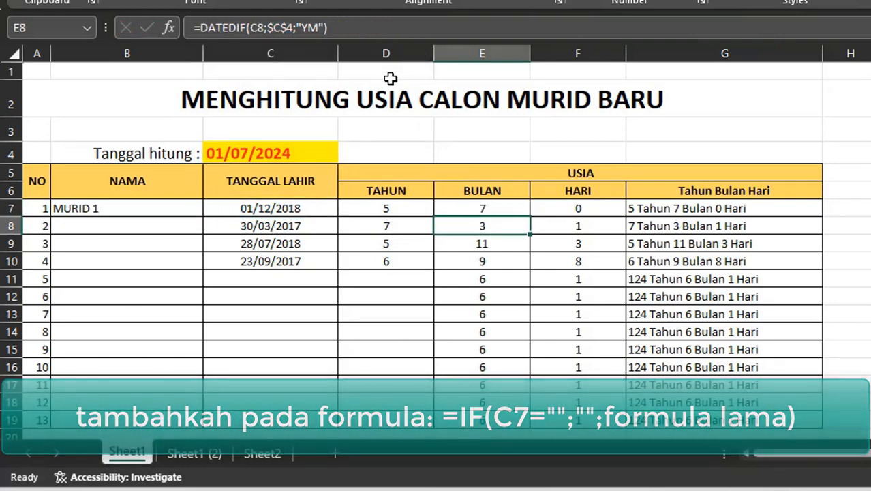
# - Copy the new IF-wrapped BULAN formula down the column through row 19
pyautogui.click(504, 208)
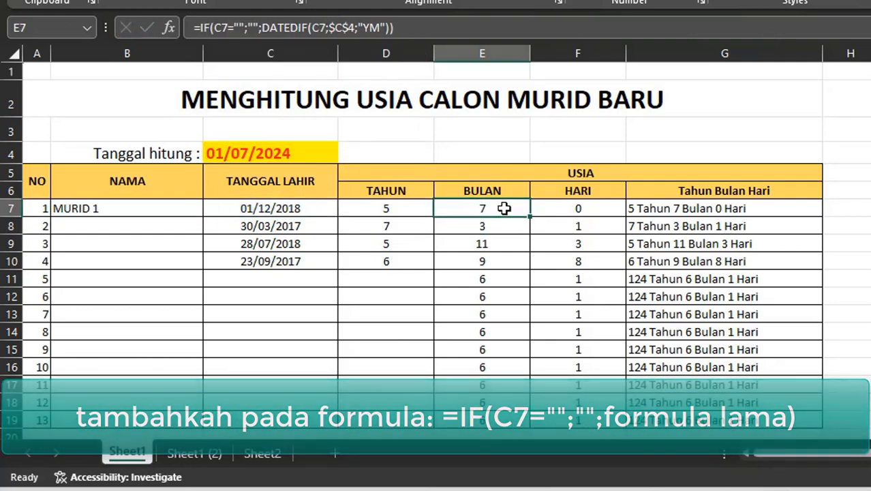
pyautogui.hotkey('ctrl', 'c')
pyautogui.scroll(-3, 487, 341)
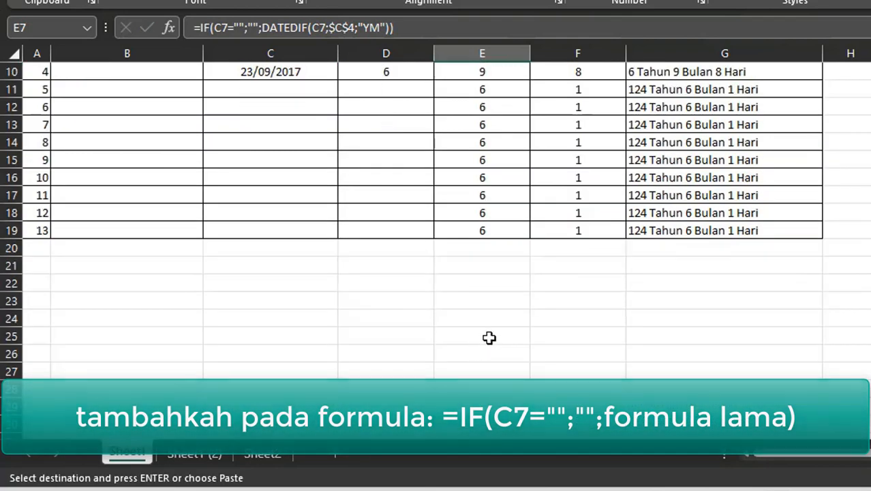
pyautogui.keyDown('shift'); pyautogui.click(511, 228); pyautogui.keyUp('shift')
pyautogui.press('Return')
pyautogui.scroll(3, 511, 226)
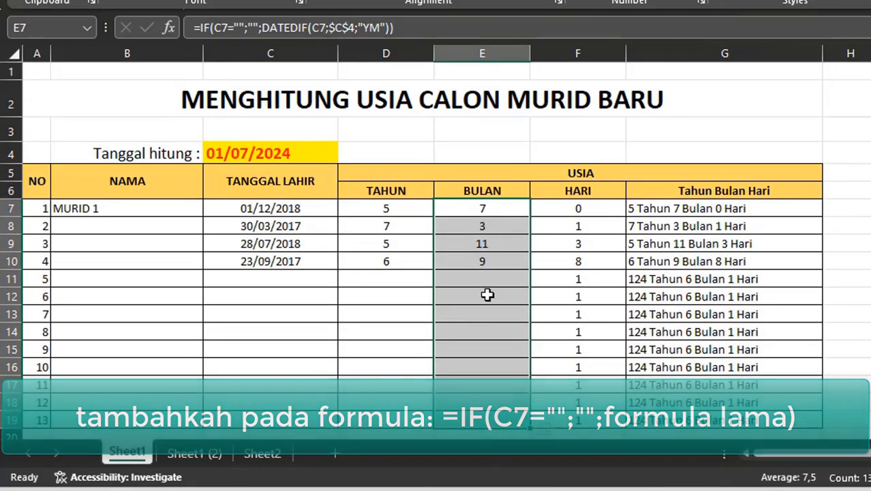
# - Wrap the first HARI formula in IF so it returns blank when C7 is empty: =IF(C7="";"";DATEDIF(C7;$C$4;"MD"))
pyautogui.click(571, 207)
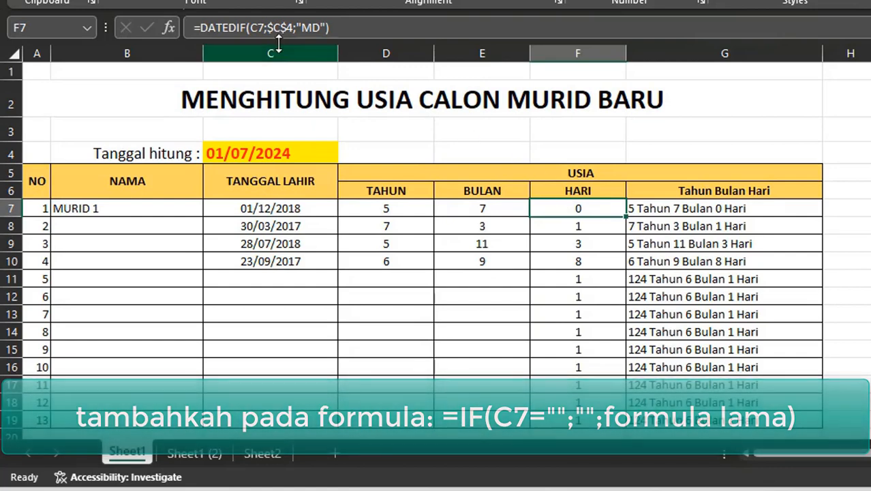
pyautogui.click(203, 27)
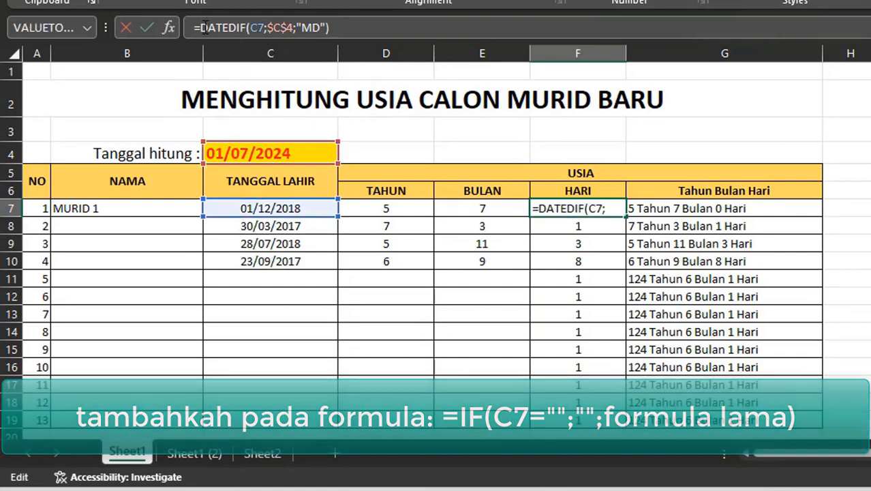
pyautogui.write('IF')
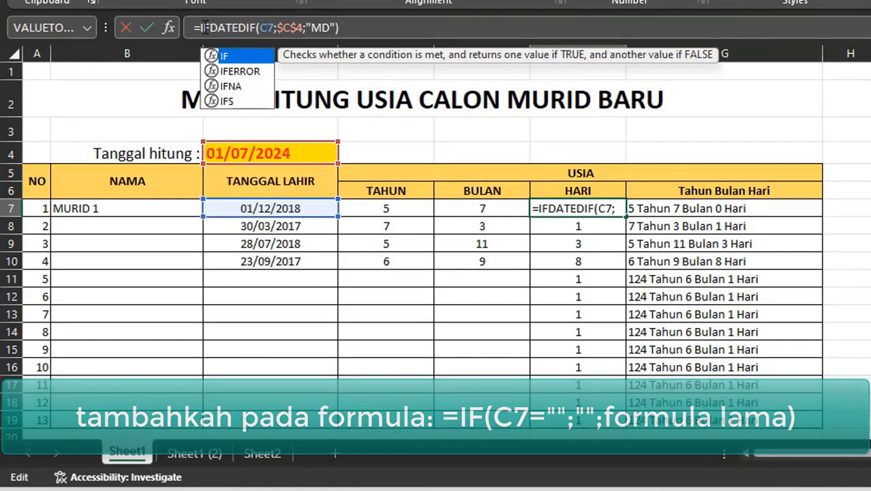
pyautogui.write('(')
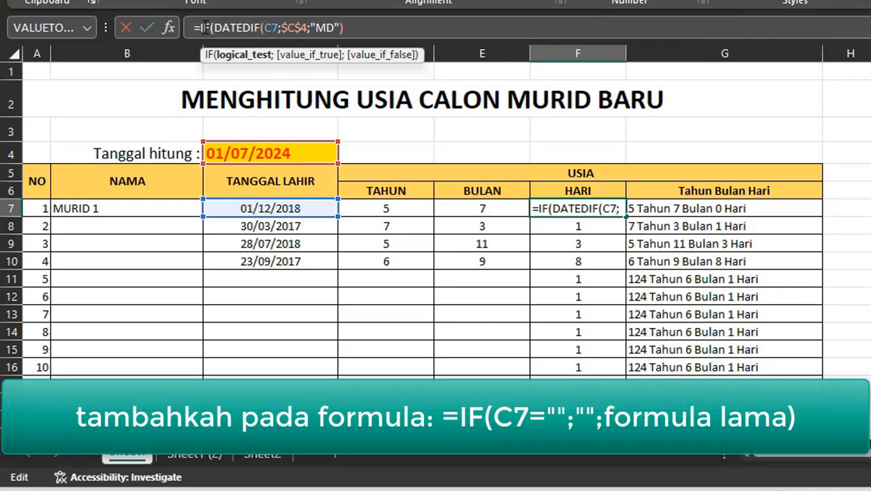
pyautogui.click(249, 209)
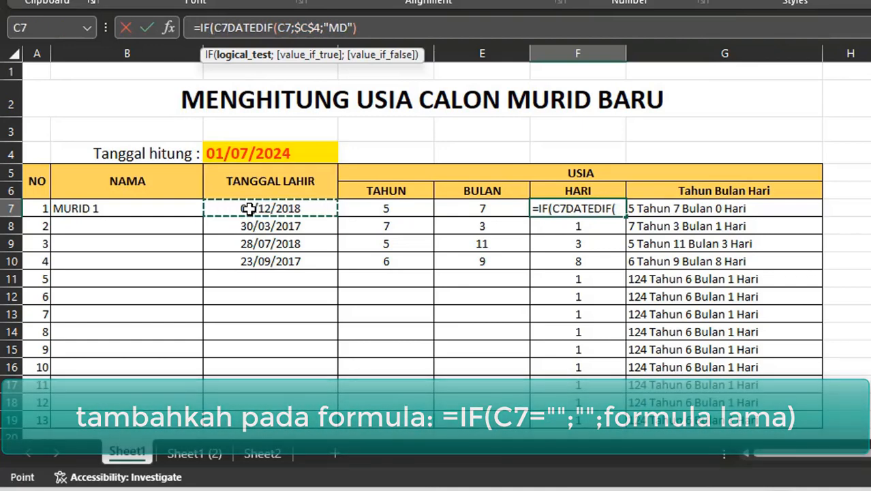
pyautogui.write('=""')
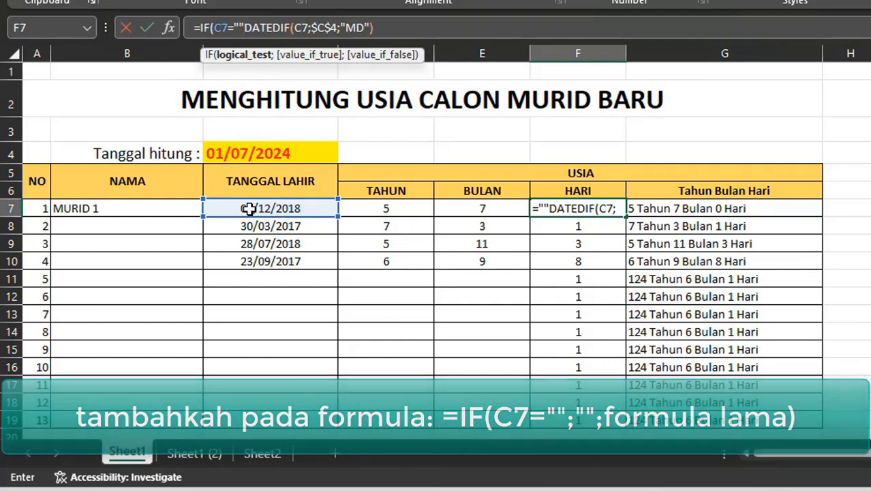
pyautogui.write(';""')
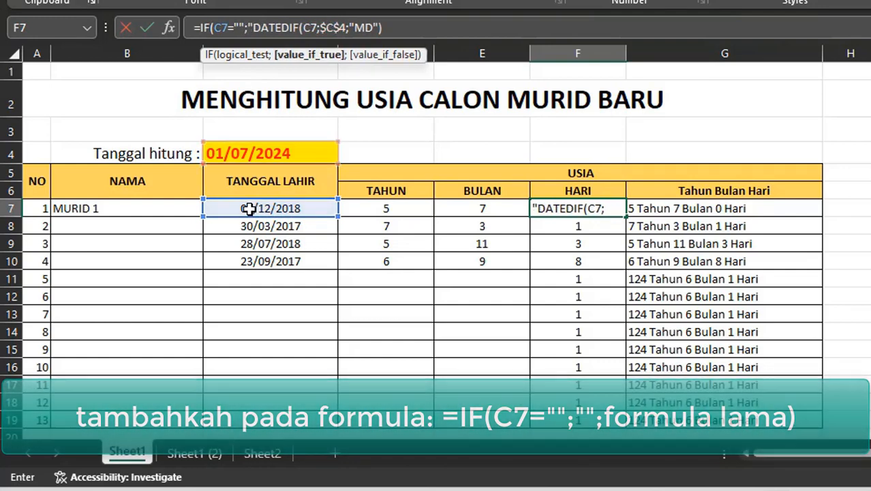
pyautogui.write(';')
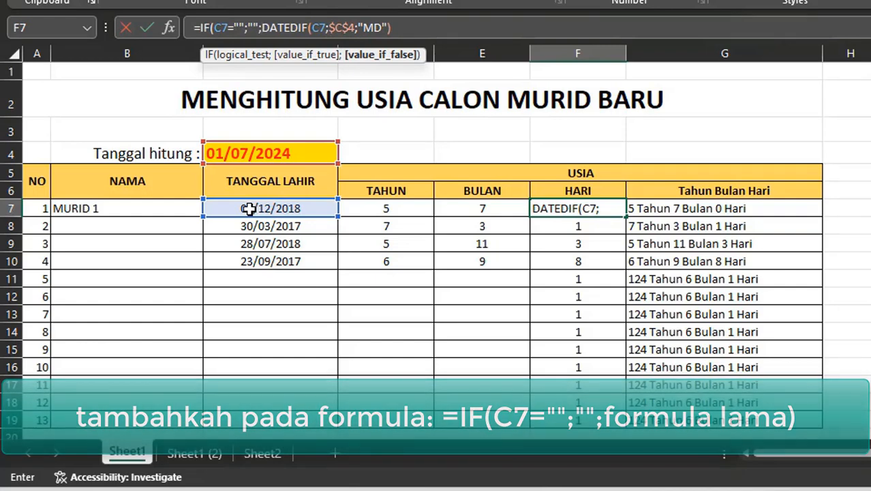
pyautogui.click(430, 27)
pyautogui.write(')')
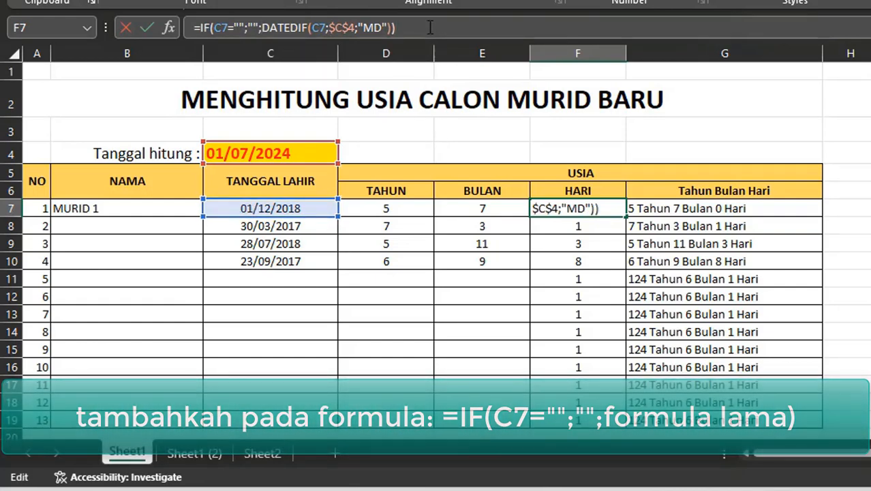
pyautogui.press('Return')
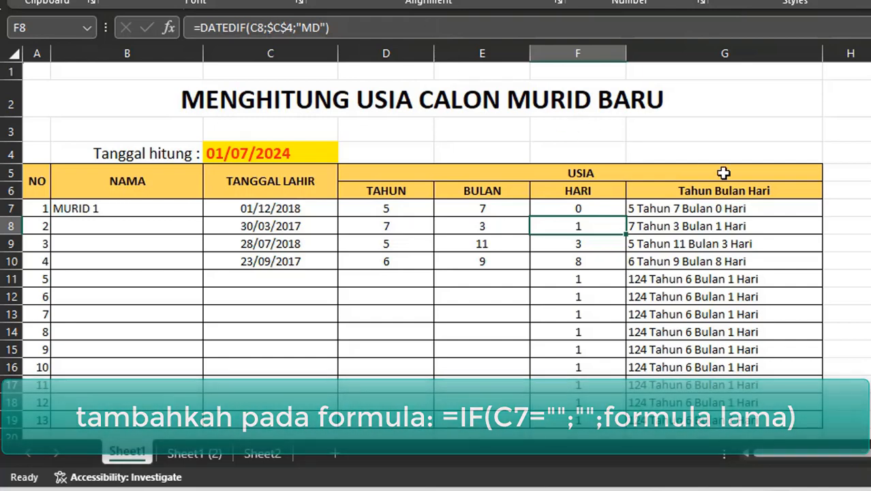
# - Wrap the combined Tahun Bulan Hari formula in row 7 with IF(C7="";"";…) so it returns blank without a birth date
pyautogui.click(657, 207)
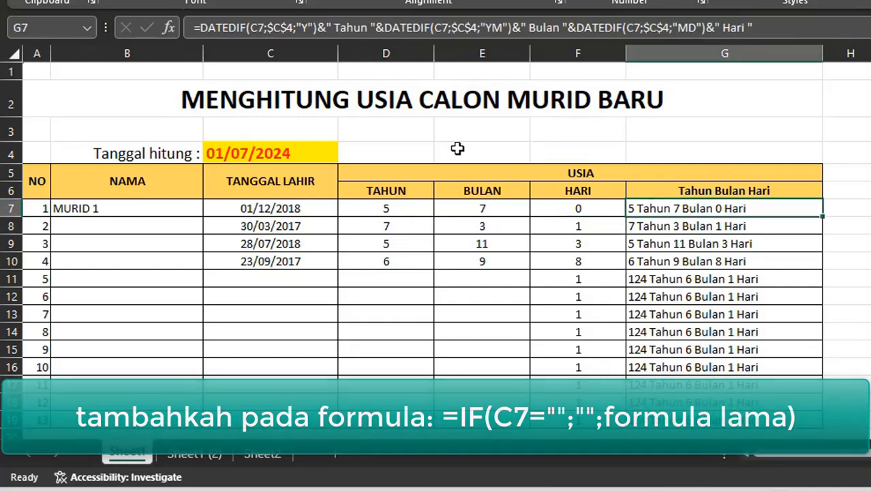
pyautogui.click(199, 27)
pyautogui.write('IF(')
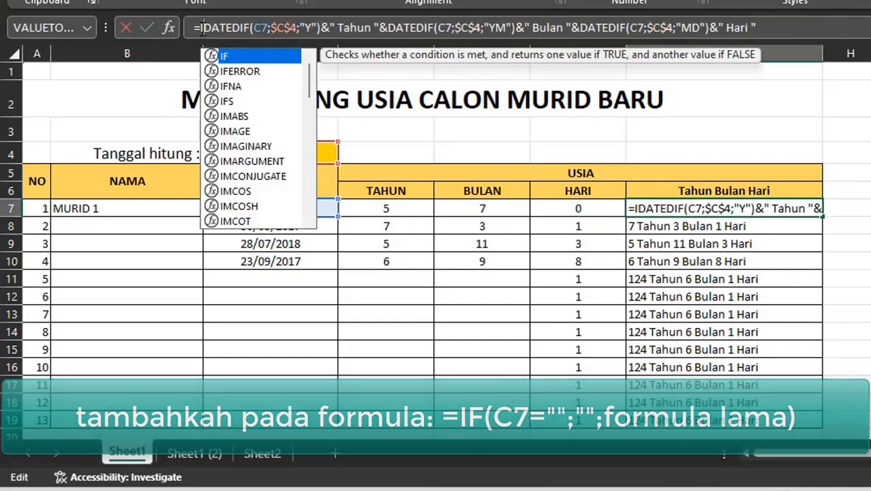
pyautogui.click(230, 209)
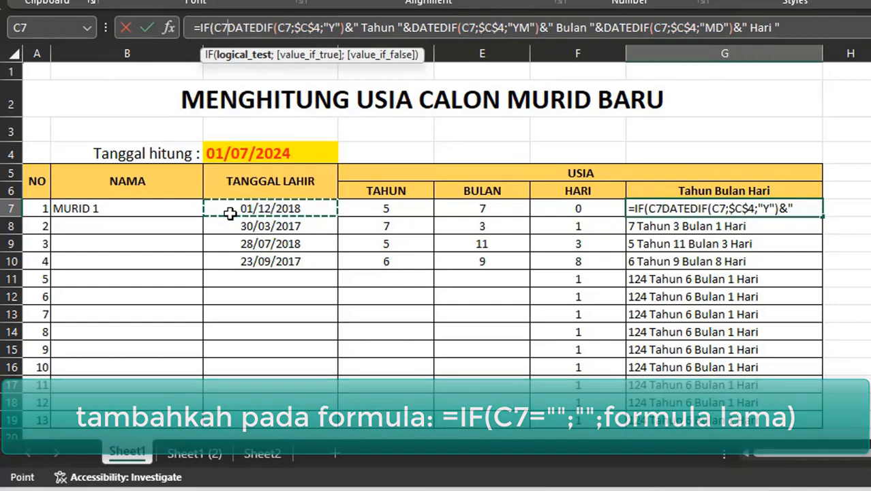
pyautogui.write('="";"";')
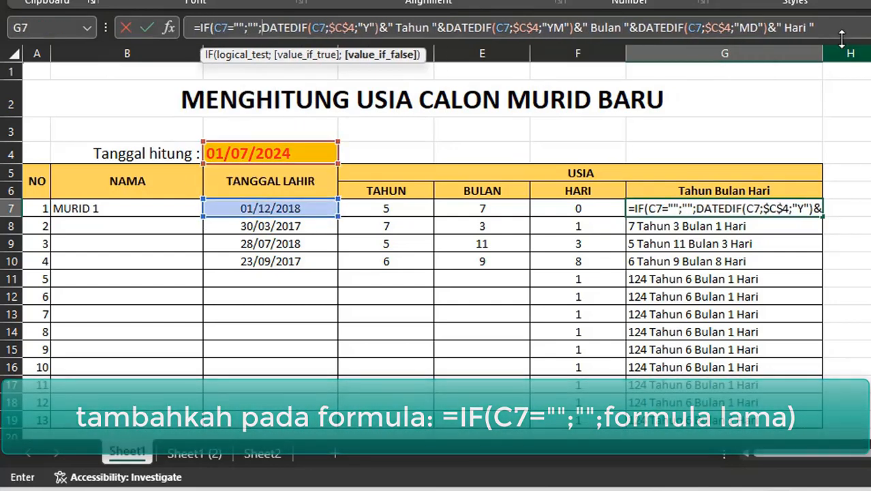
pyautogui.press('End')
pyautogui.write(')')
pyautogui.press('Return')
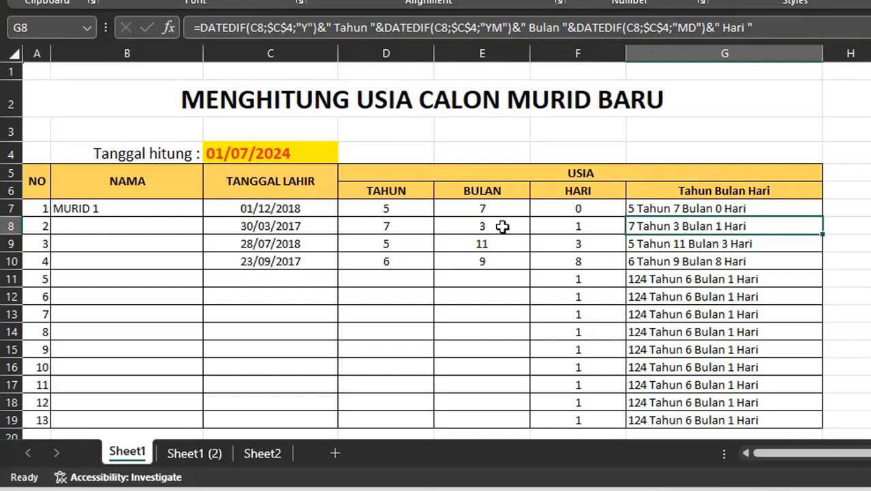
# - Copy the updated HARI and Tahun Bulan Hari formulas from row 7 down through row 19
pyautogui.click(577, 210)
pyautogui.keyDown('shift'); pyautogui.click(741, 210); pyautogui.keyUp('shift')
pyautogui.hotkey('ctrl', 'c')
pyautogui.scroll(-2, 728, 286)
pyautogui.keyDown('shift'); pyautogui.click(790, 283); pyautogui.keyUp('shift')
pyautogui.press('Return')
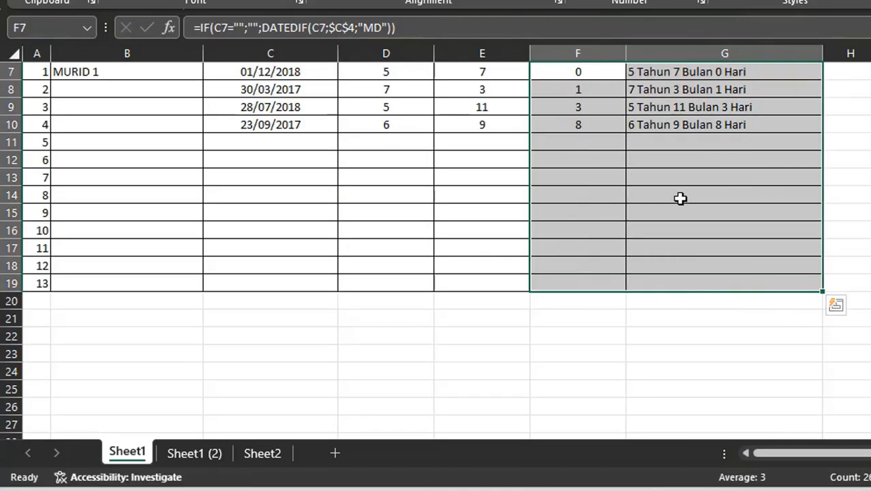
pyautogui.scroll(2, 709, 318)
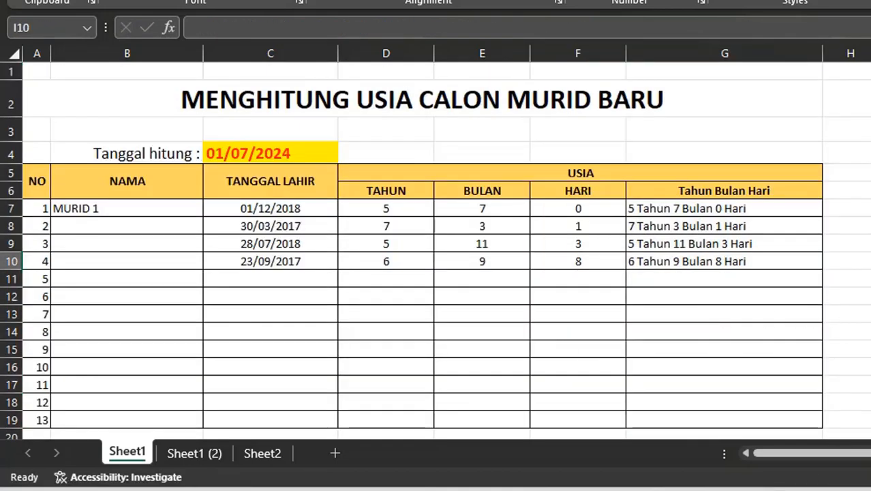
pyautogui.click(870, 332)
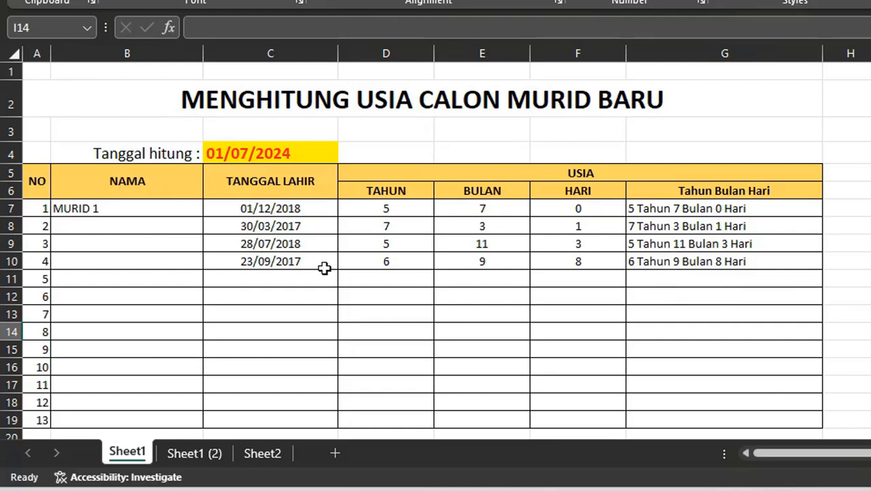
pyautogui.scroll(-2, 424, 346)
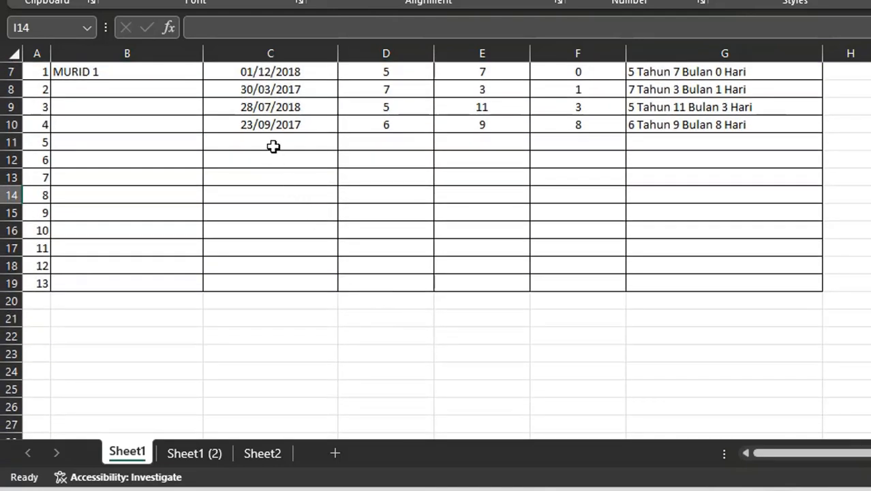
pyautogui.click(272, 142)
pyautogui.scroll(2, 266, 205)
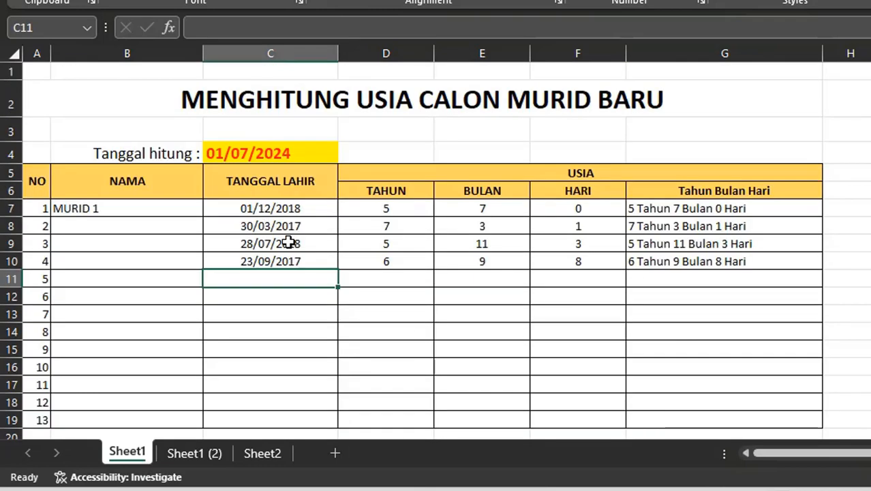
# - Change the count date (Tanggal hitung) to 01/07/2025
pyautogui.click(229, 157)
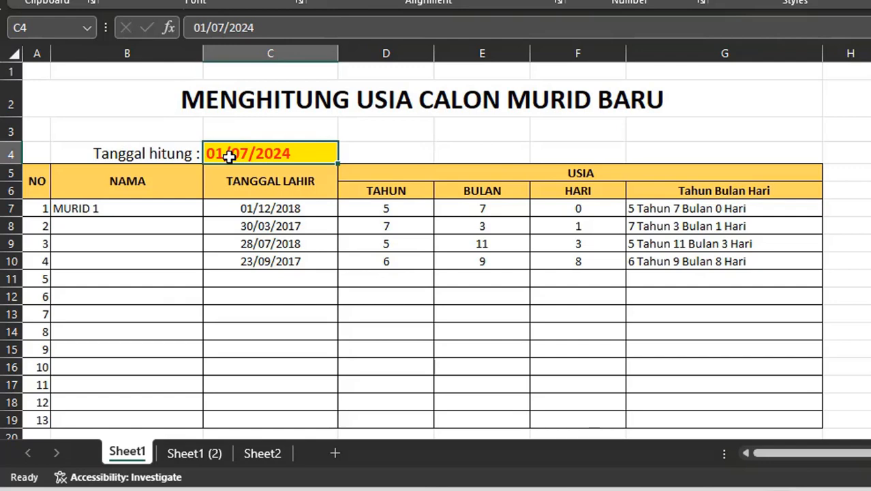
pyautogui.click(303, 33)
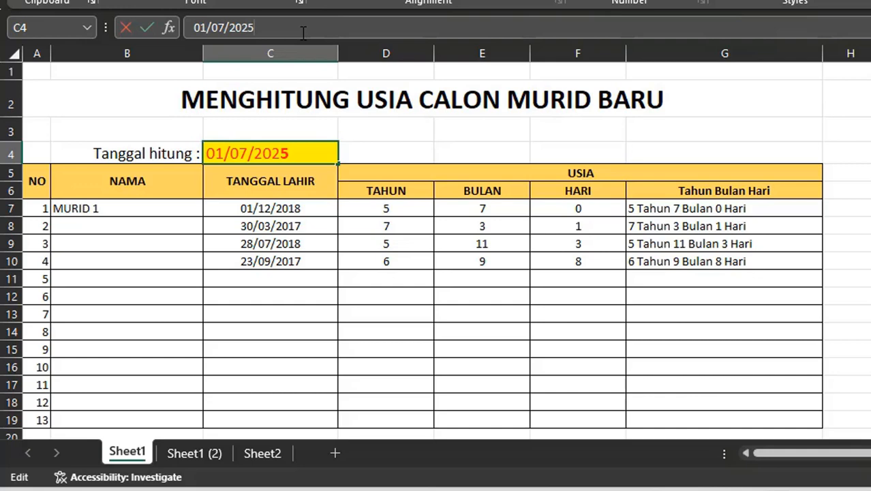
pyautogui.write('5')
pyautogui.press('Return')
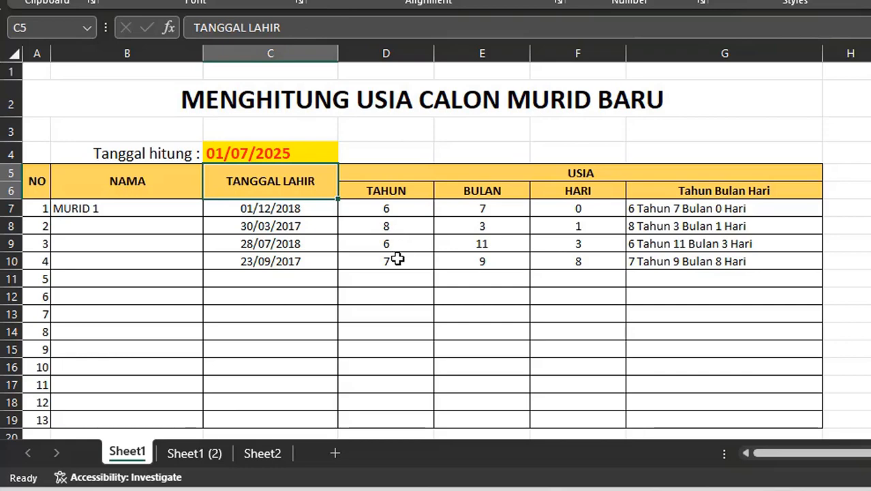
# - Change the count date (Tanggal hitung) to 01/07/2028
pyautogui.click(254, 155)
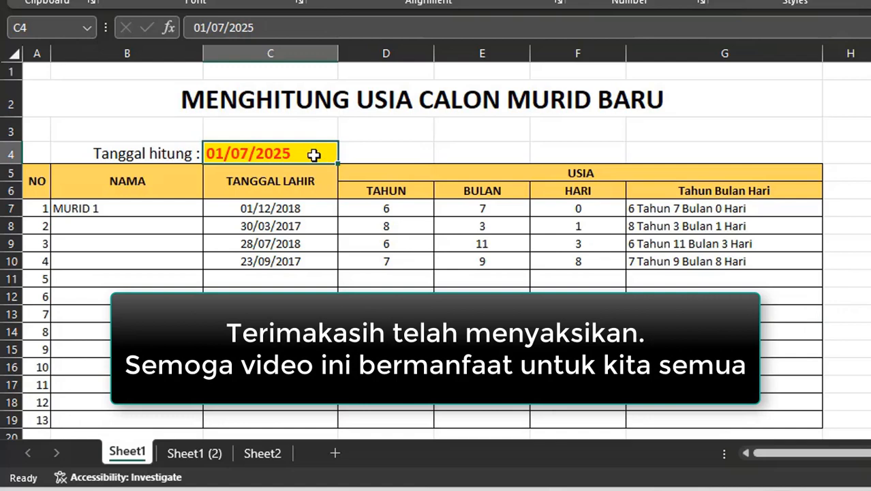
pyautogui.click(285, 33)
pyautogui.press('BackSpace')
pyautogui.write('8')
pyautogui.press('Return')
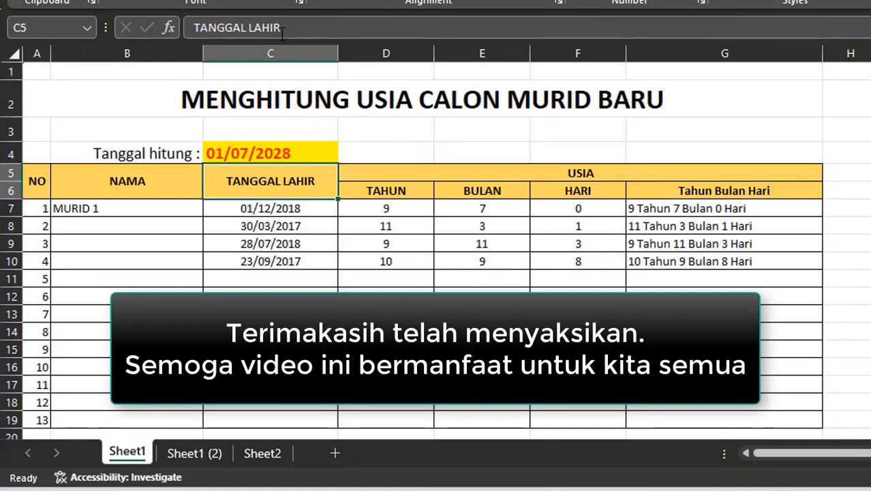